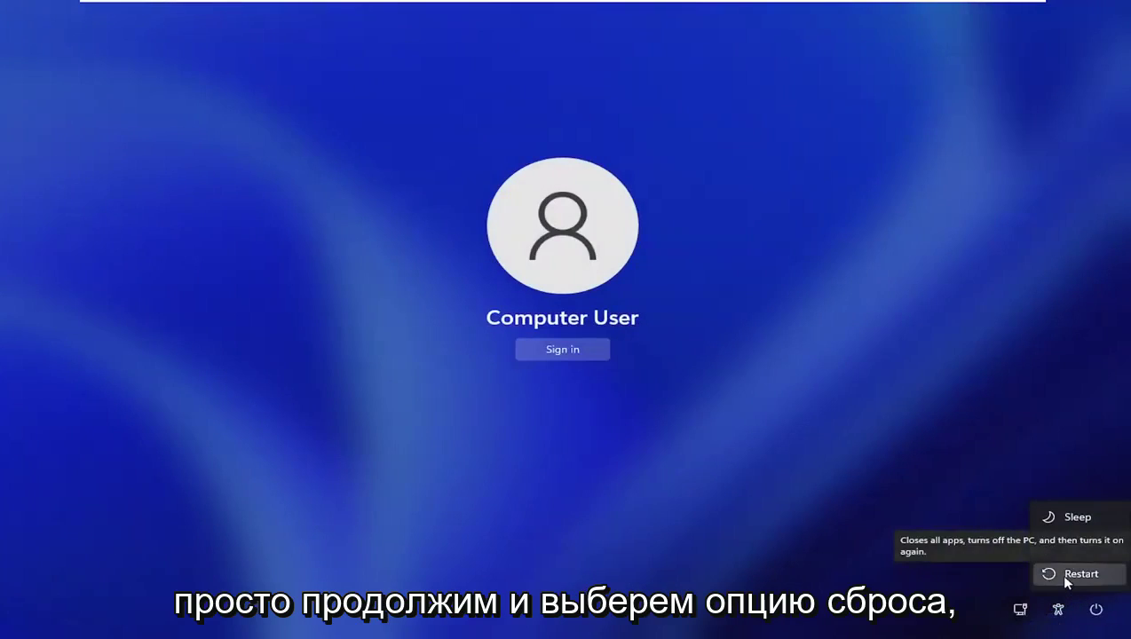
Step: Restart the PC and boot the Windows 11 installer from the CD-ROM drive
click(1064, 578)
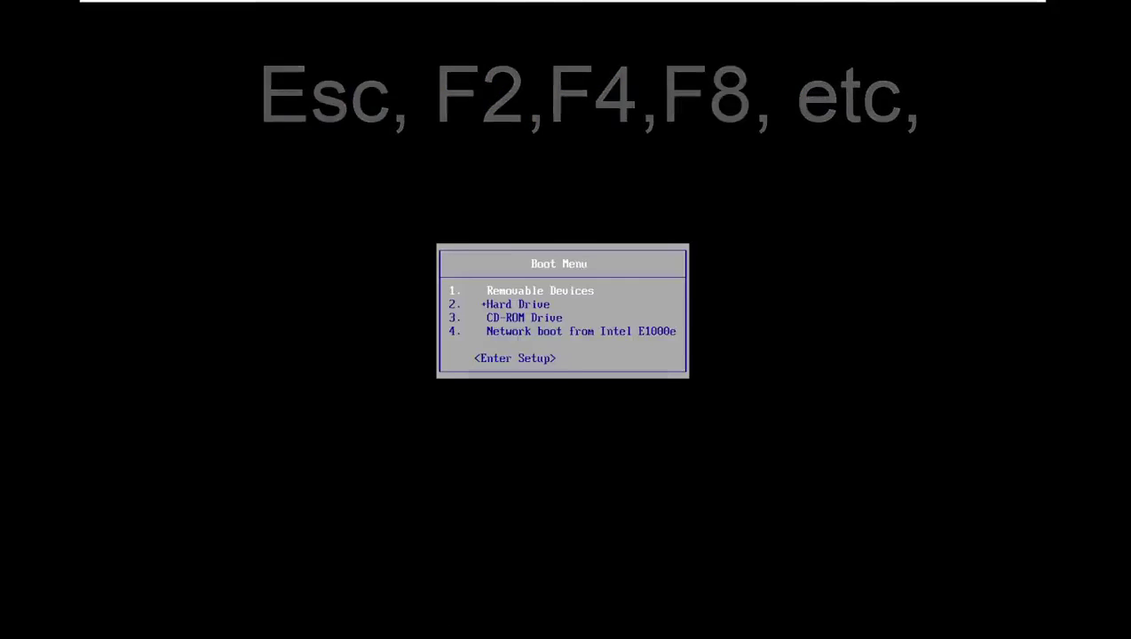
key(Down)
key(Down)
key(Down)
key(Up)
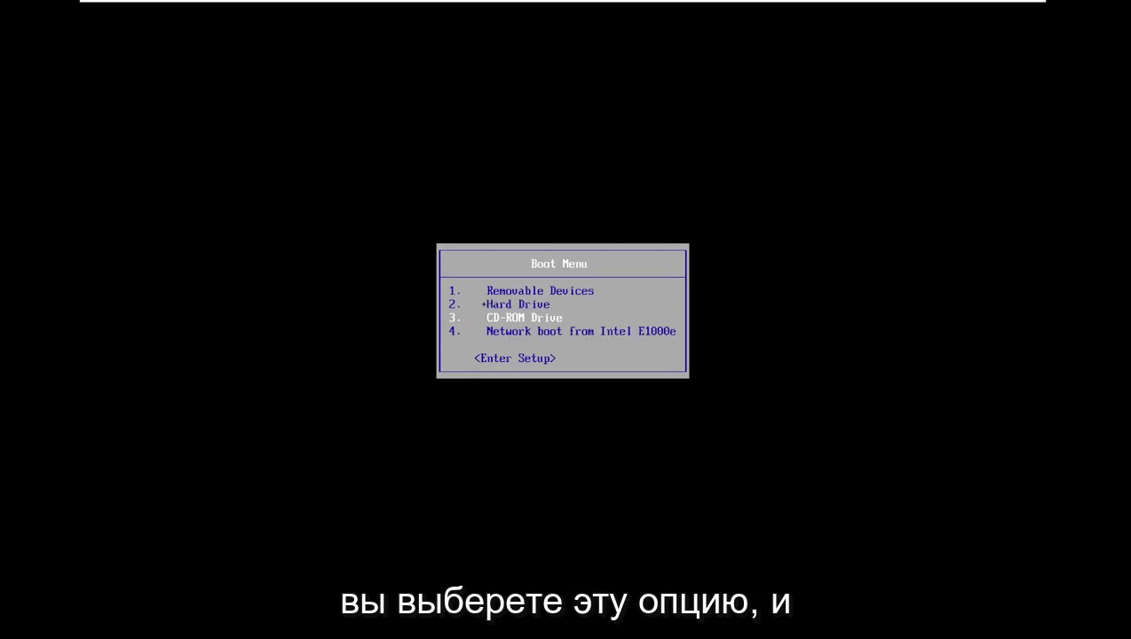
key(Return)
key(Return)
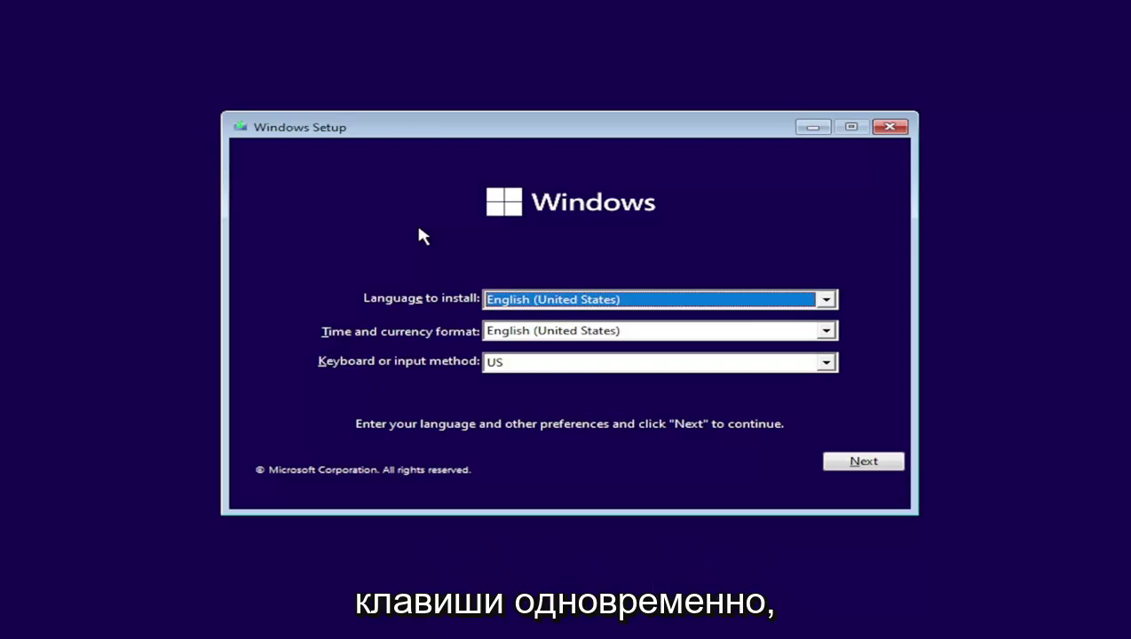
Step: Open a Setup command prompt, start DiskPart and list volumes, locating the 69 GB drive D
key(shift+F10)
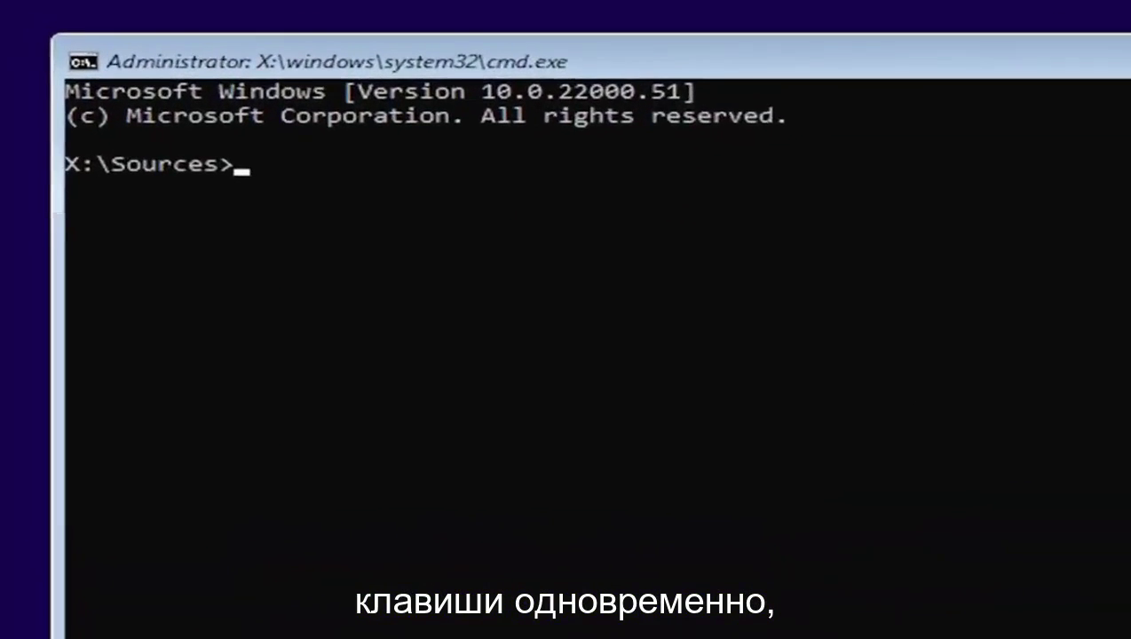
text(disk)
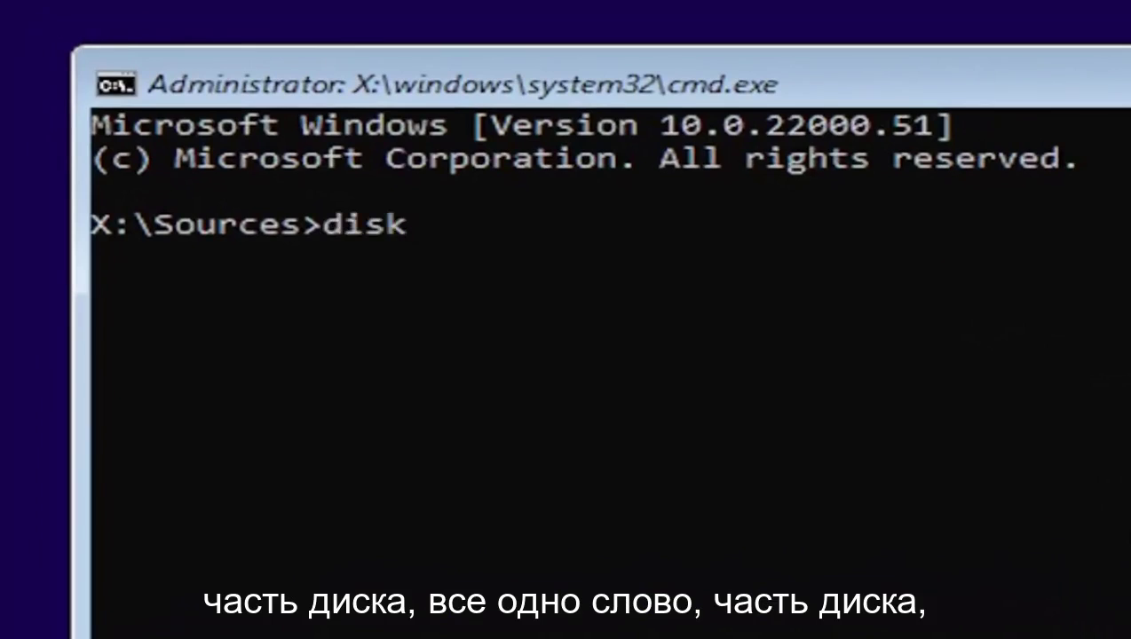
text(part)
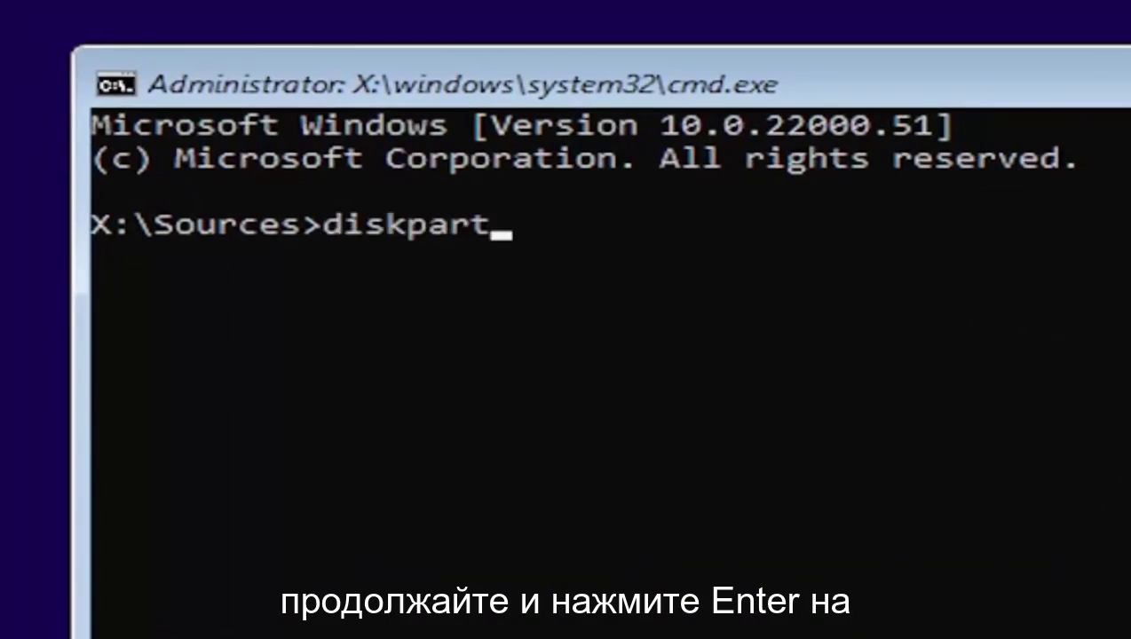
key(Return)
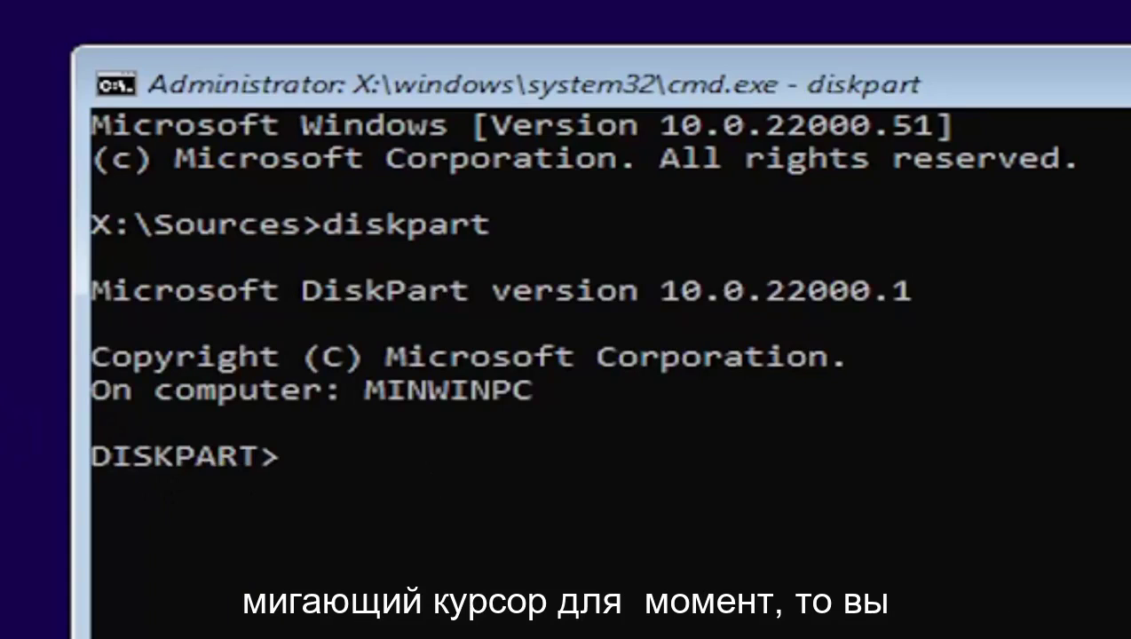
text(list volume)
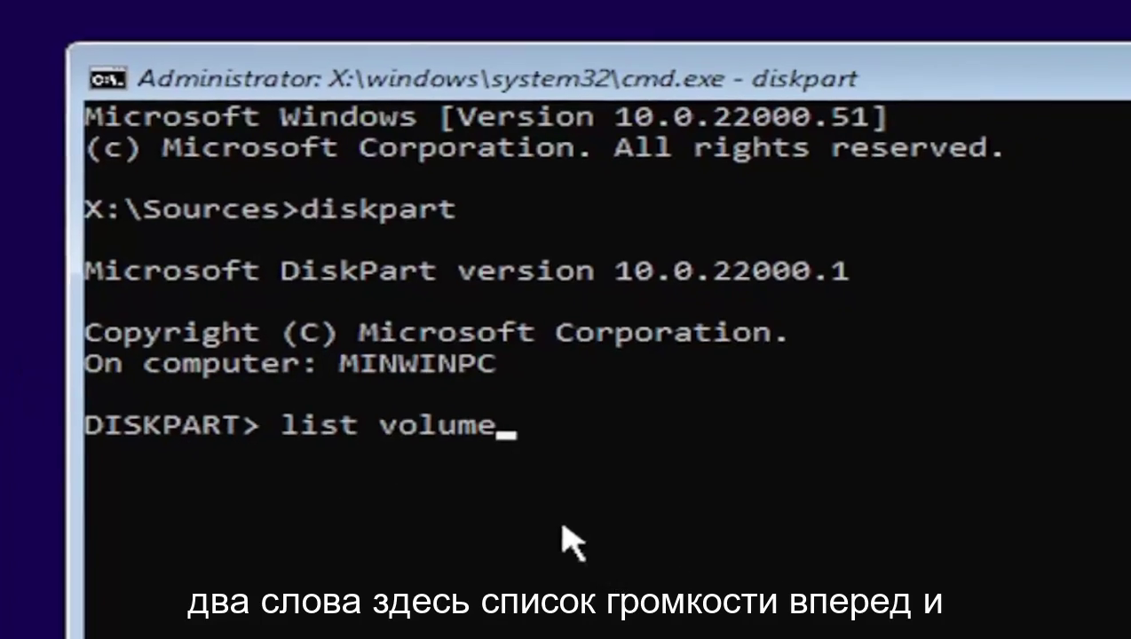
key(Return)
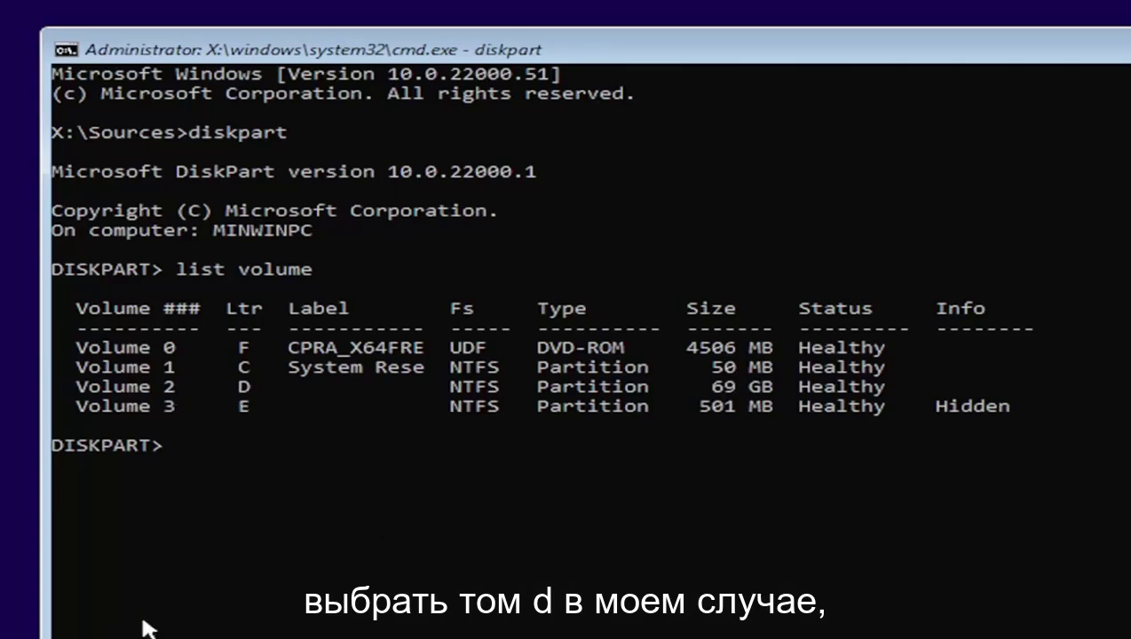
Step: Leave DiskPart after a failed 'cd d:' and start switching to drive D
text(cd)
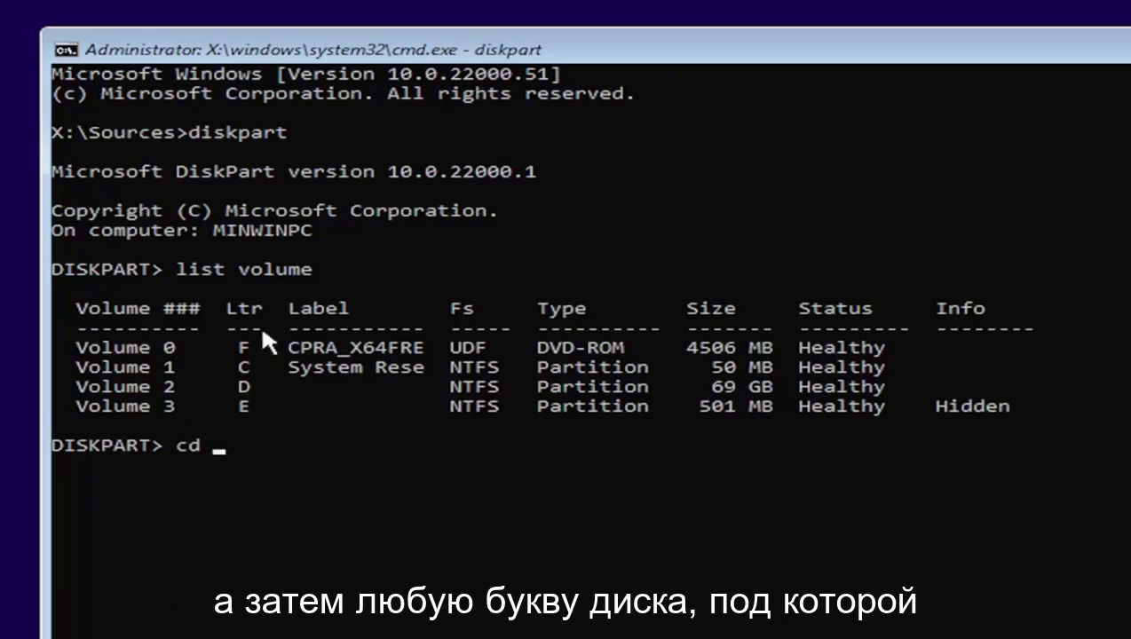
text( d)
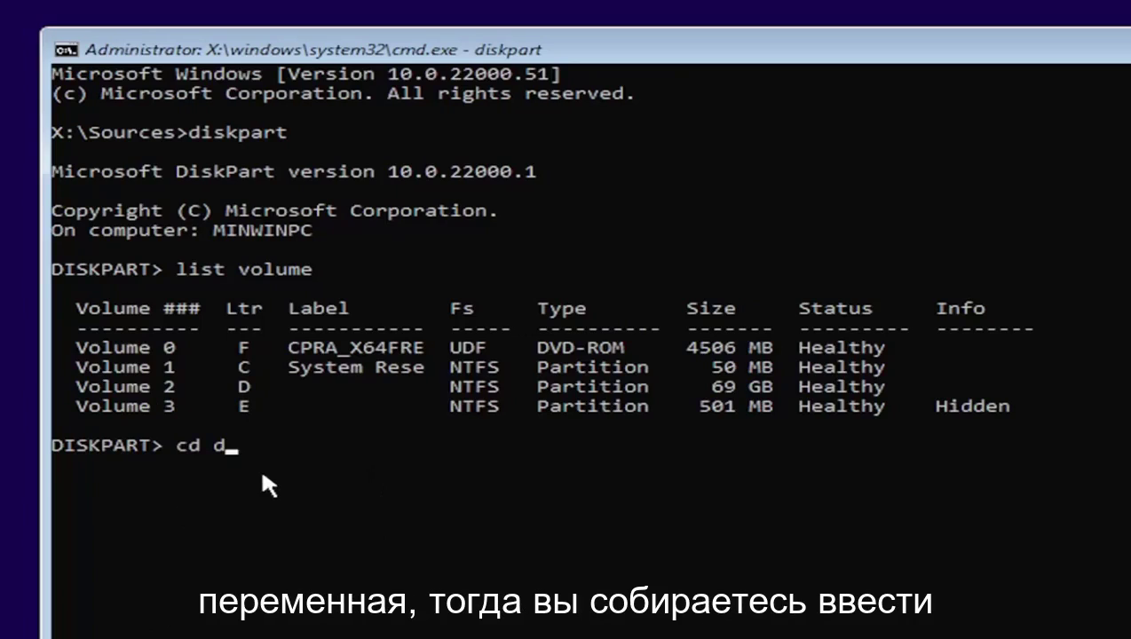
text(:)
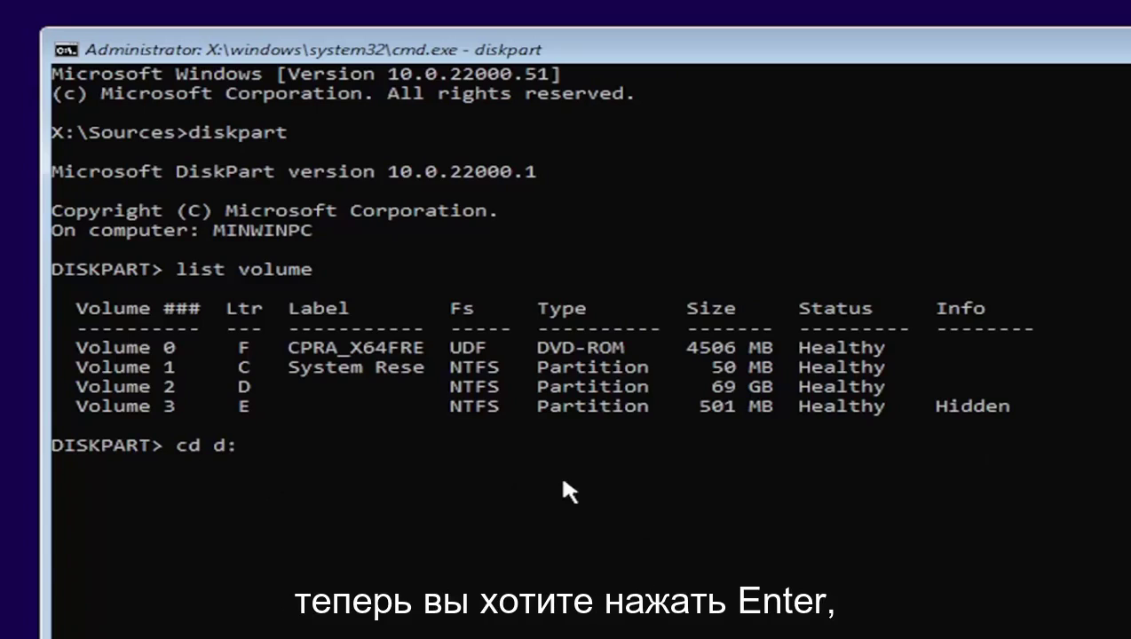
key(Return)
text(exit)
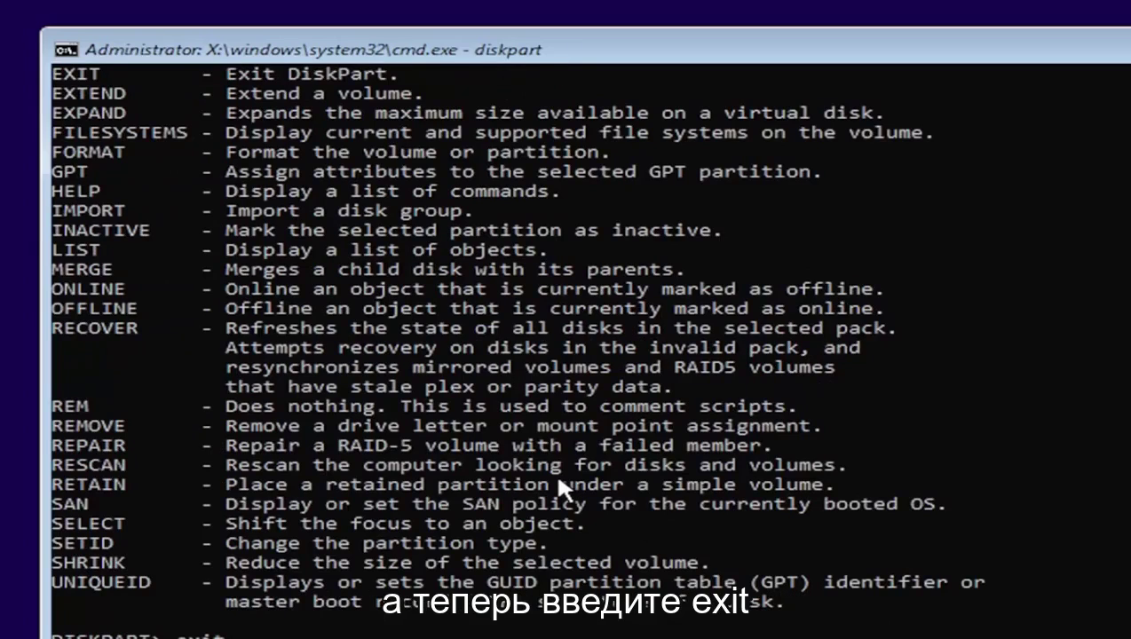
key(Return)
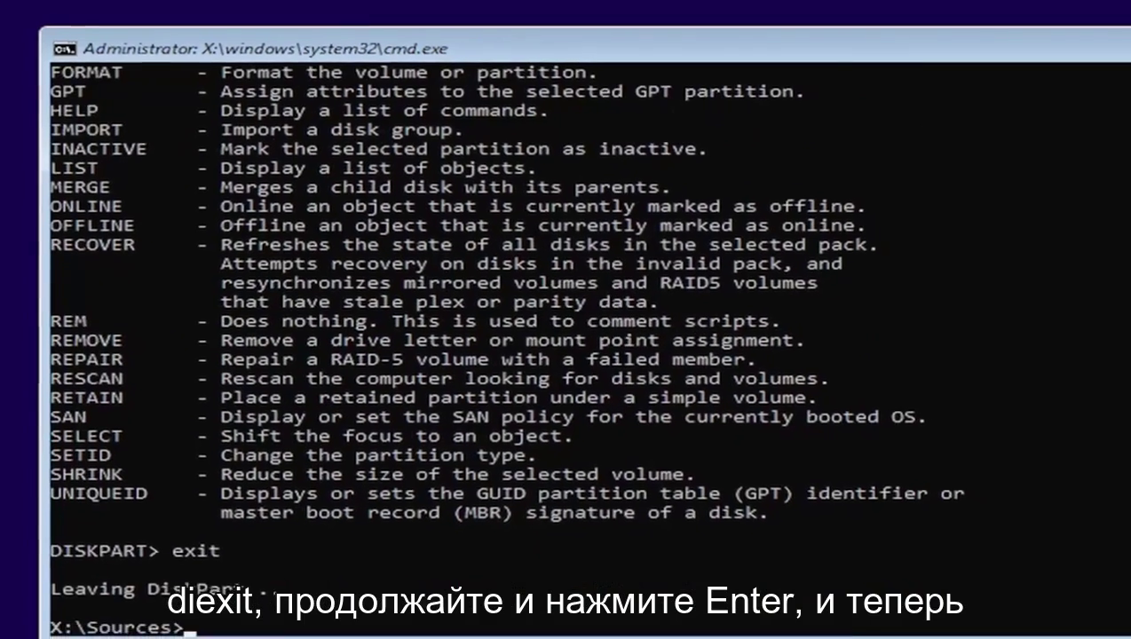
text(d:)
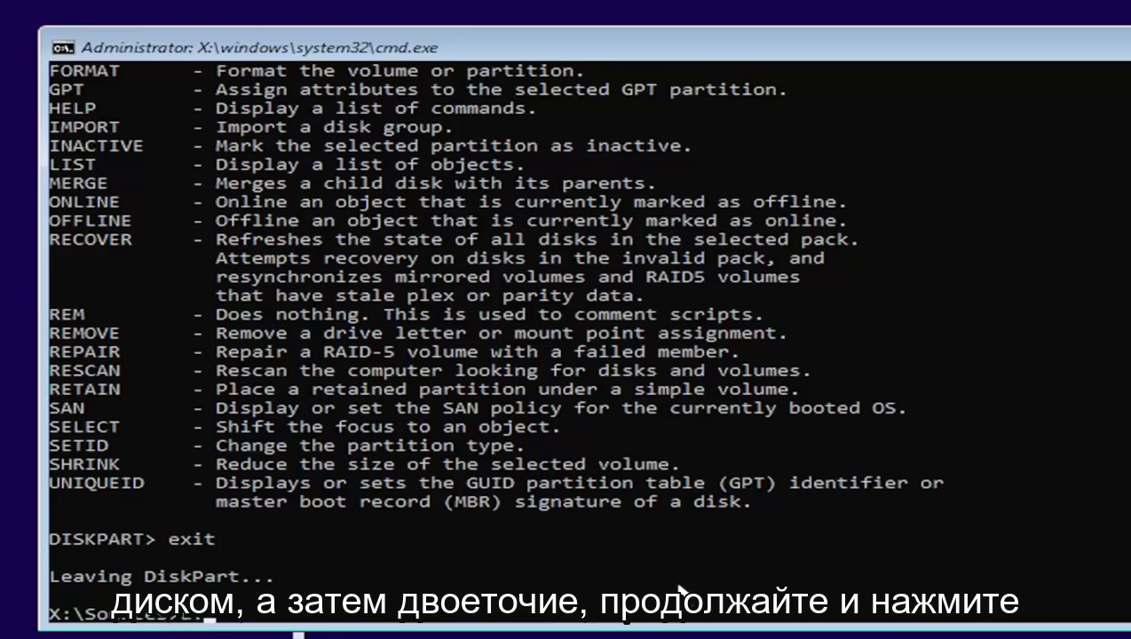
Step: Switch to drive D and move into the D:\Windows\System32 folder
key(Return)
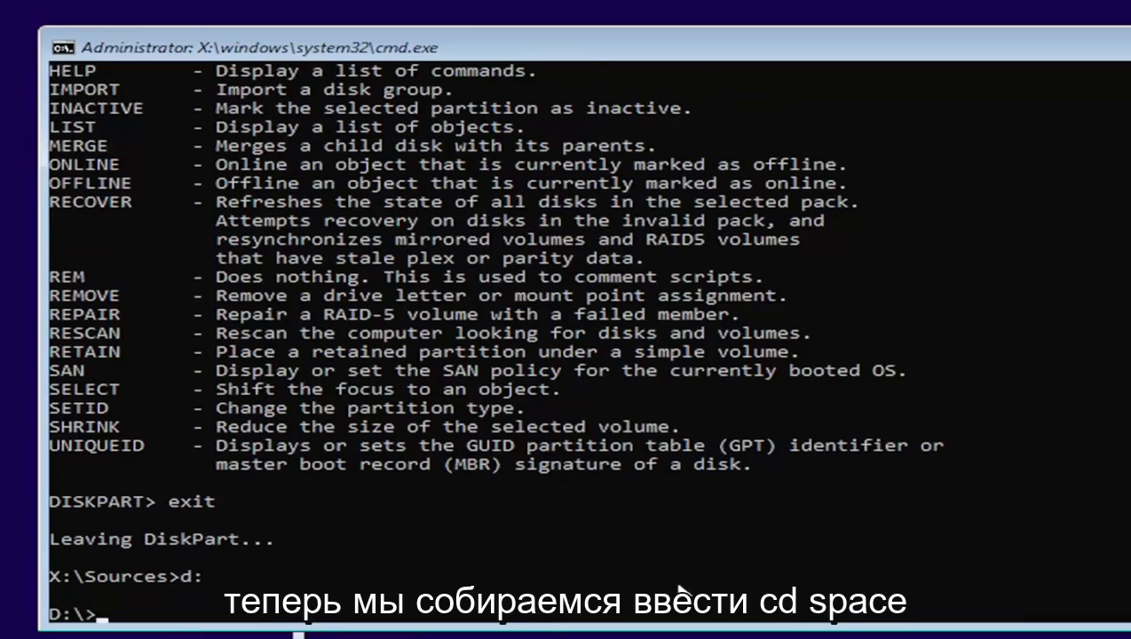
text(cd)
text( windows)
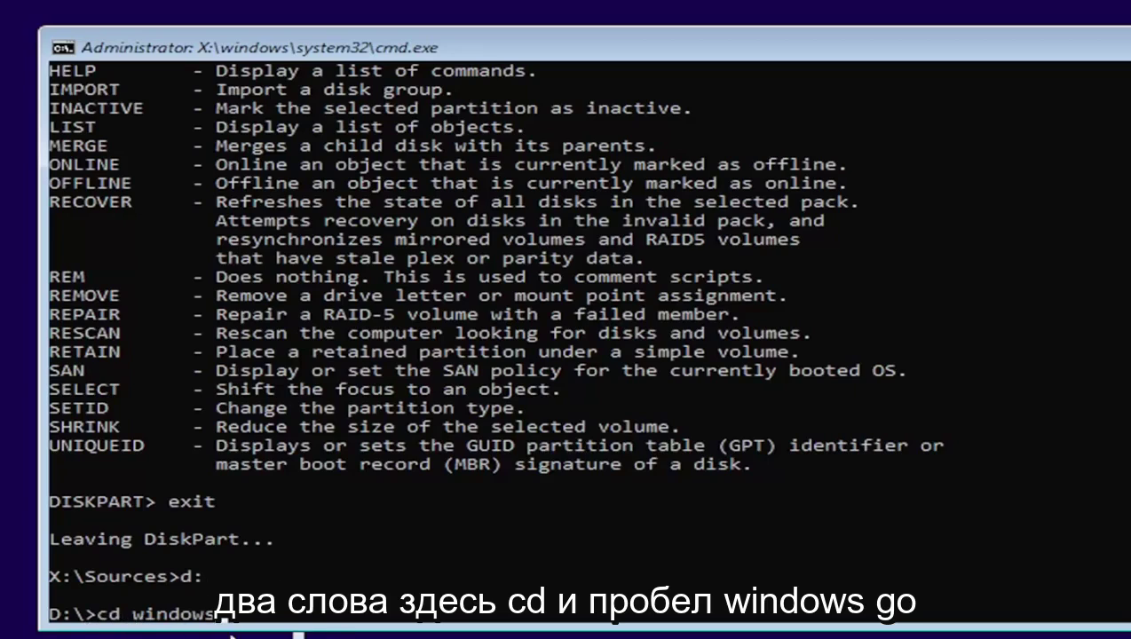
key(Return)
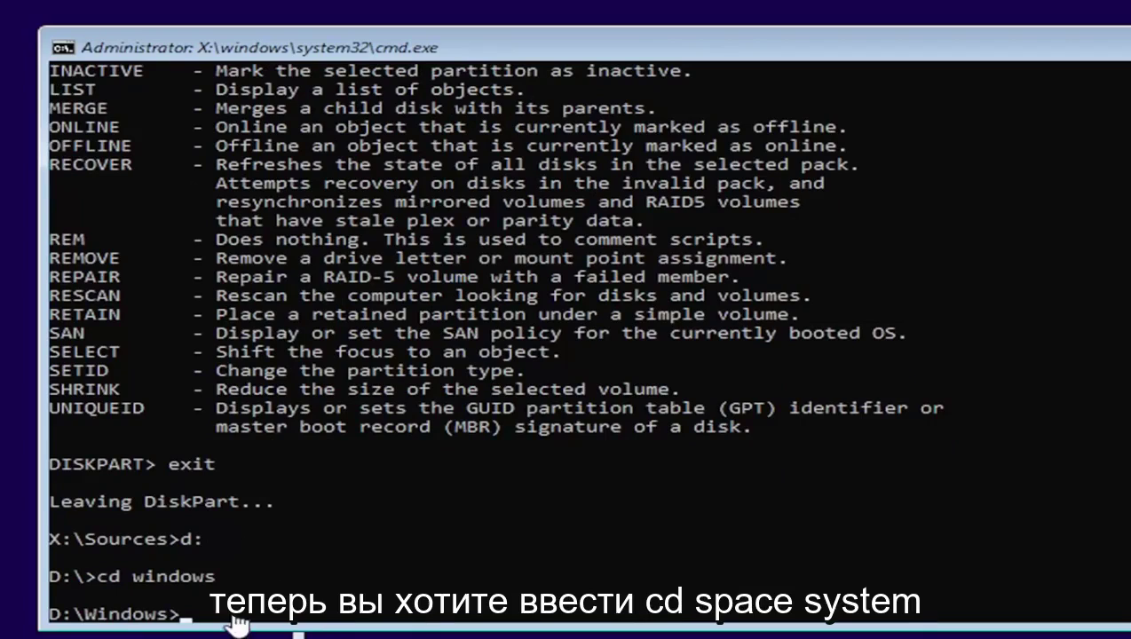
text(cd )
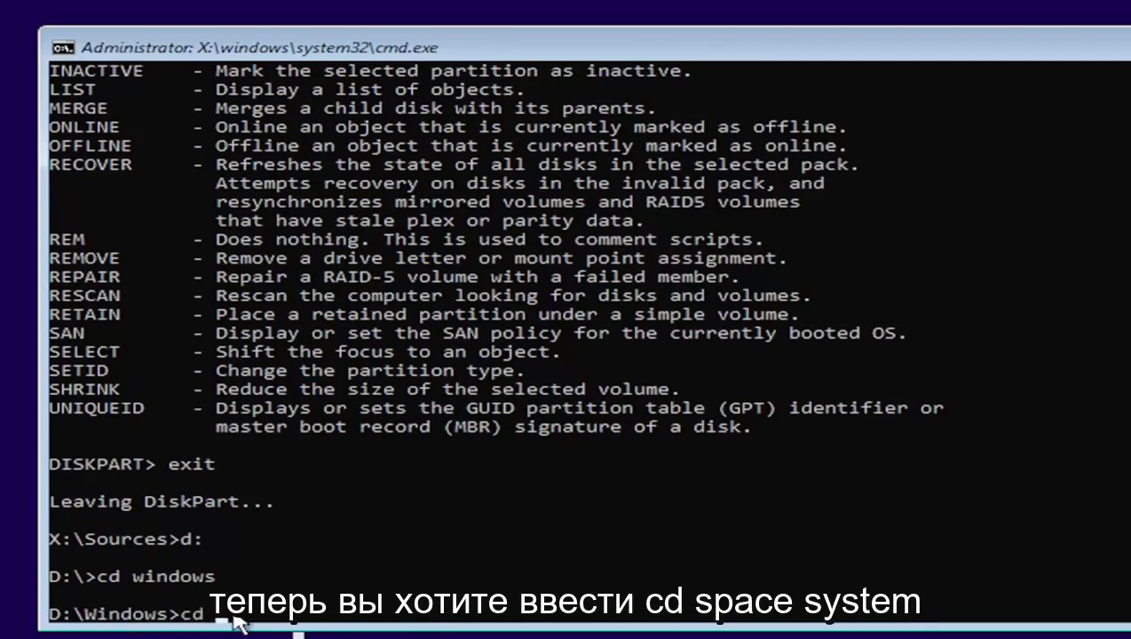
text(system32)
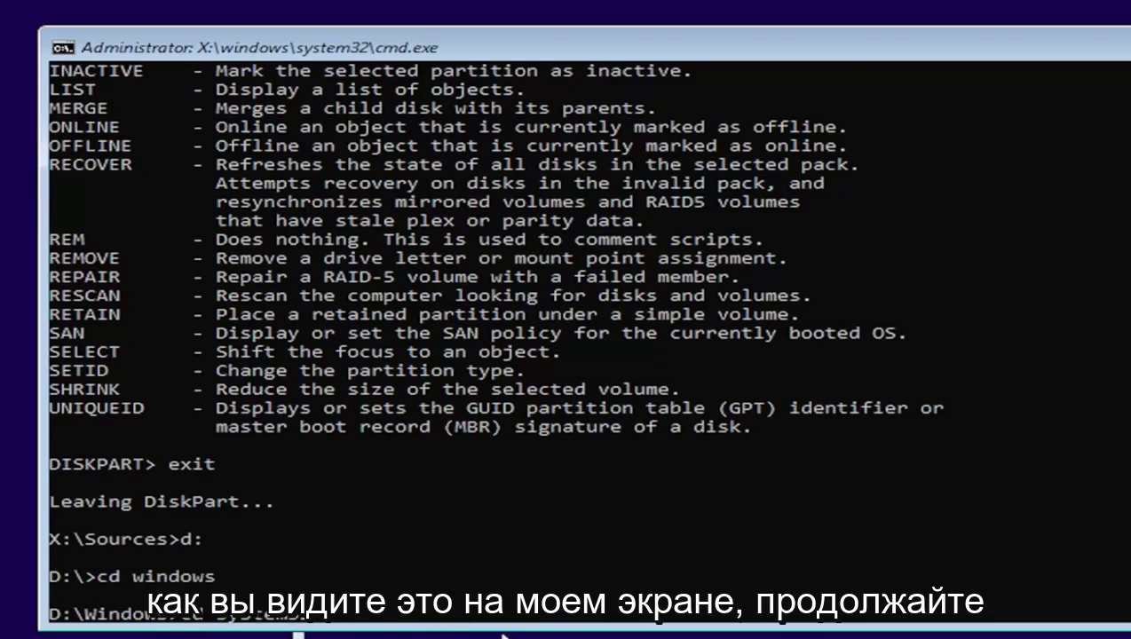
key(Return)
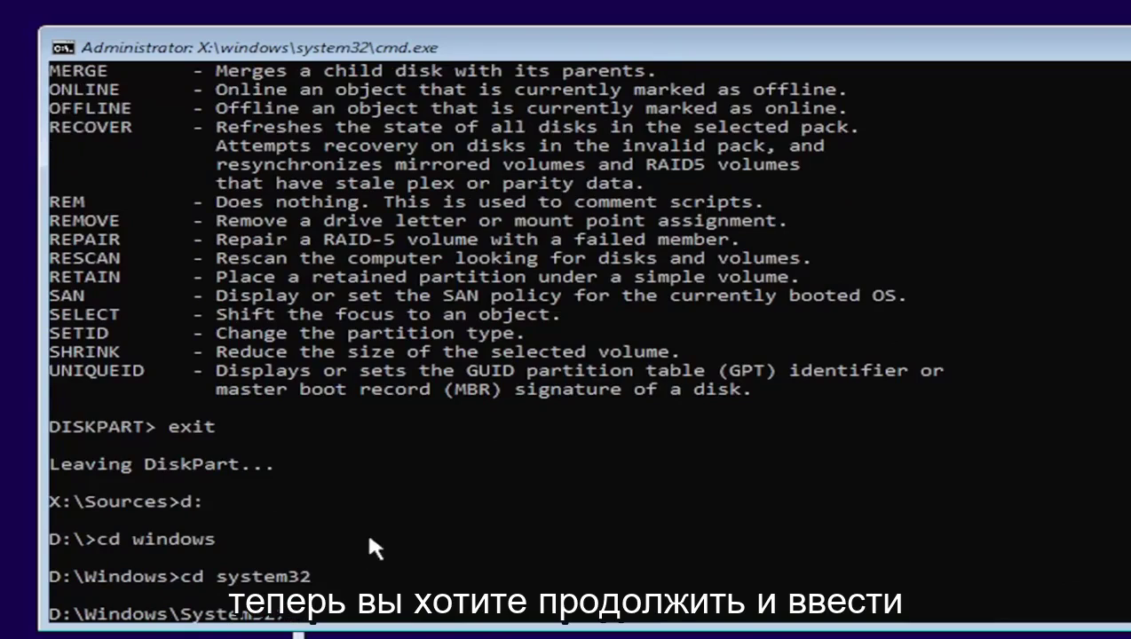
Step: Back up utilman.exe and cmd.exe as copies, then delete the original utilman.exe
text(copy )
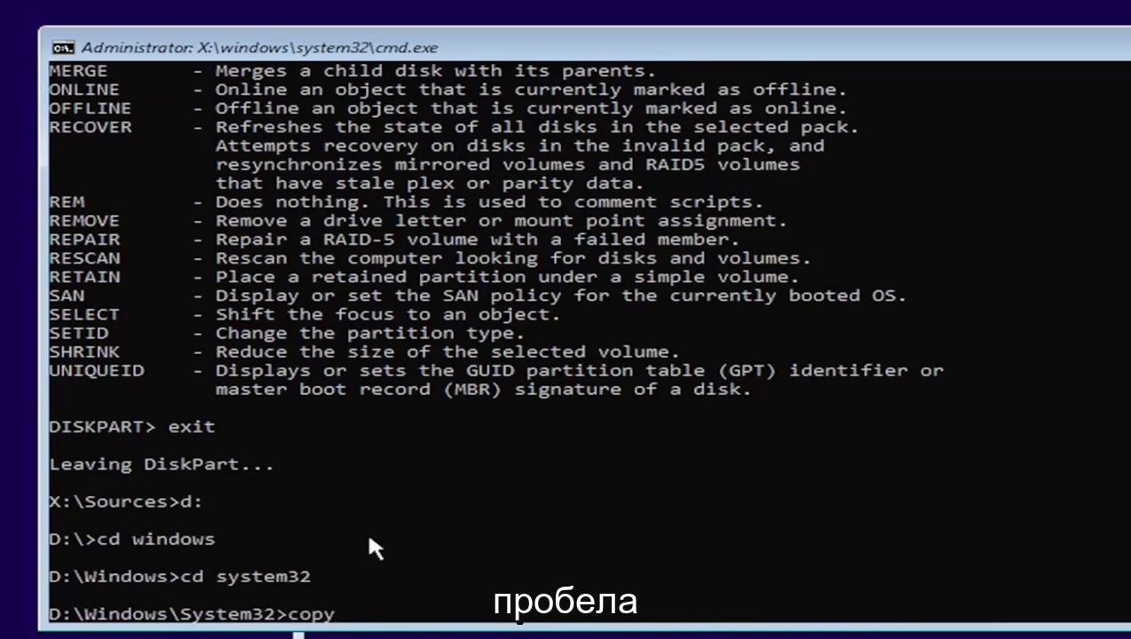
text(utilman.exe )
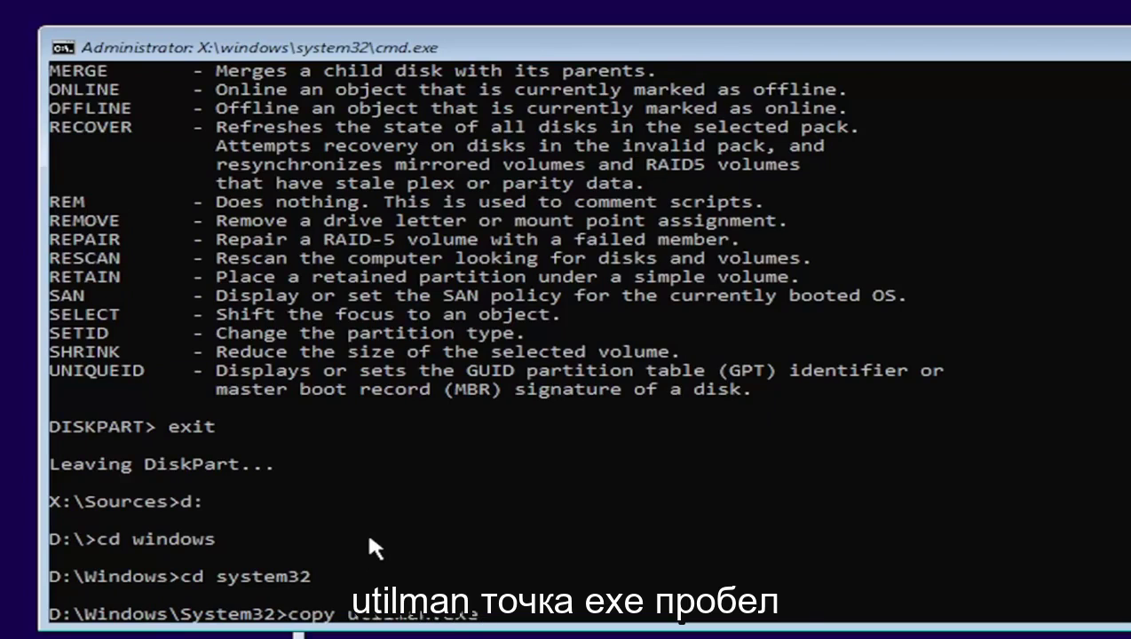
text(d:\)
text(man1)
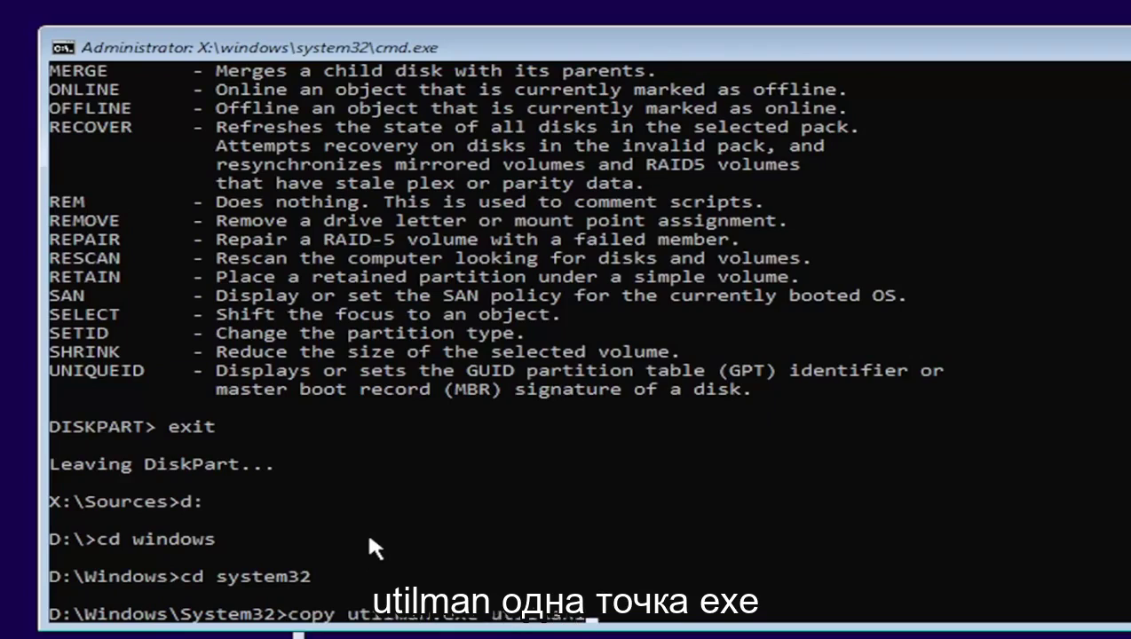
text(.exe)
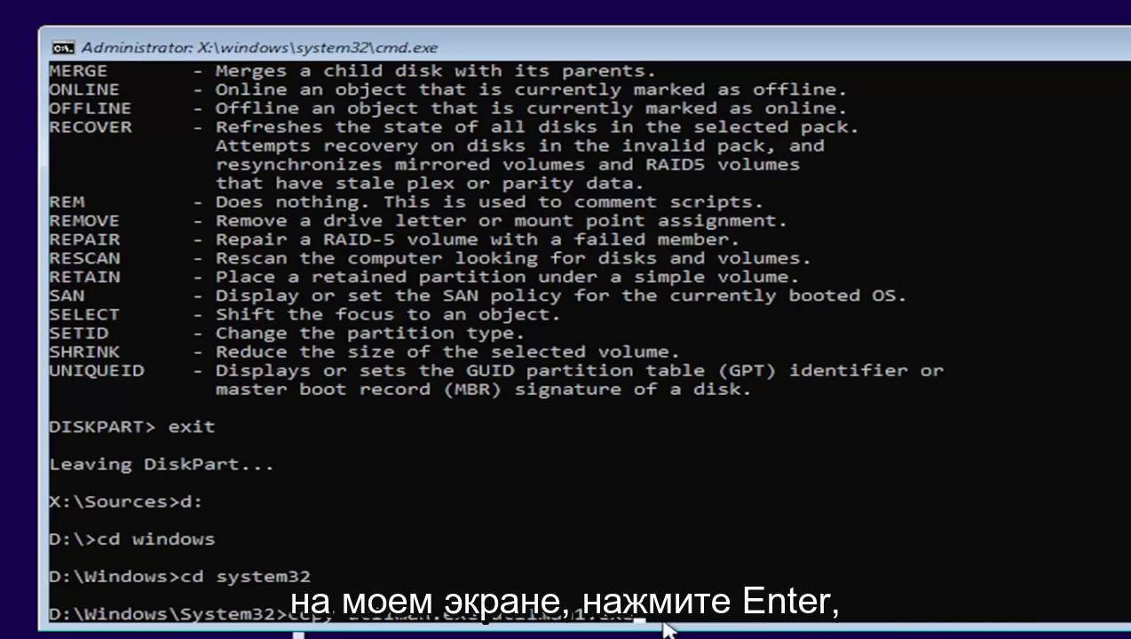
key(Return)
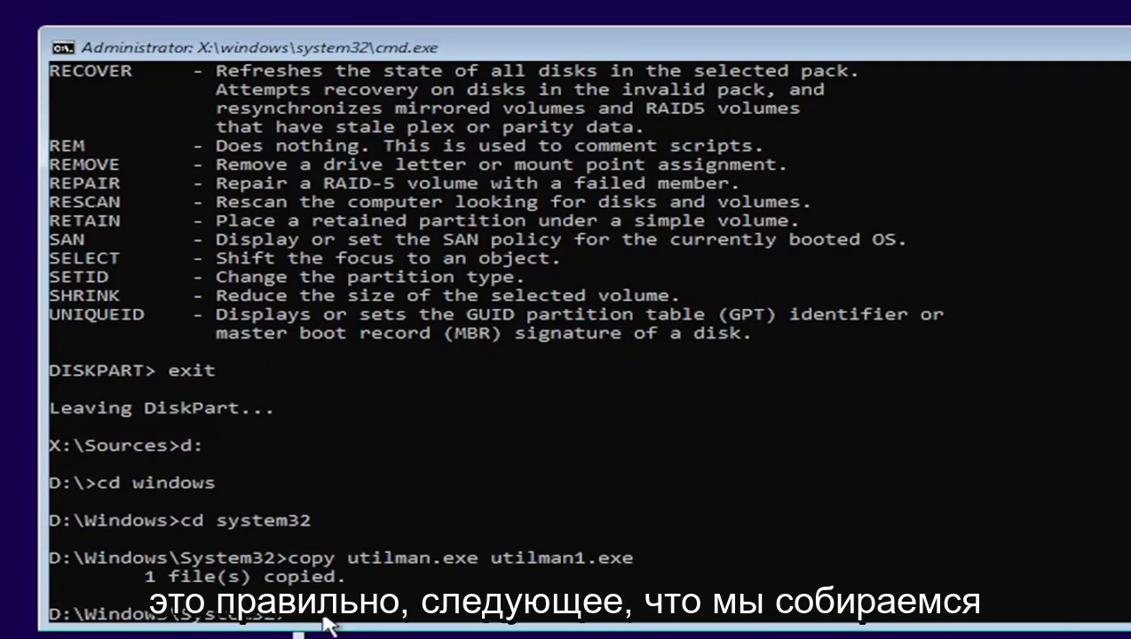
text(copy )
text(cmd.exe)
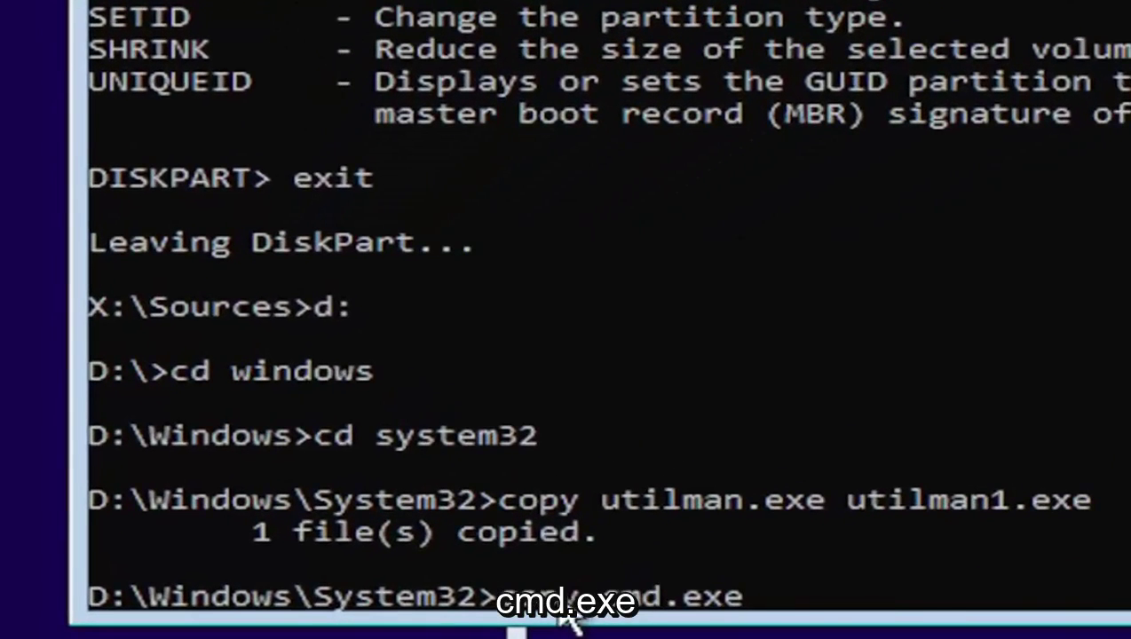
text( util)
text(.exe)
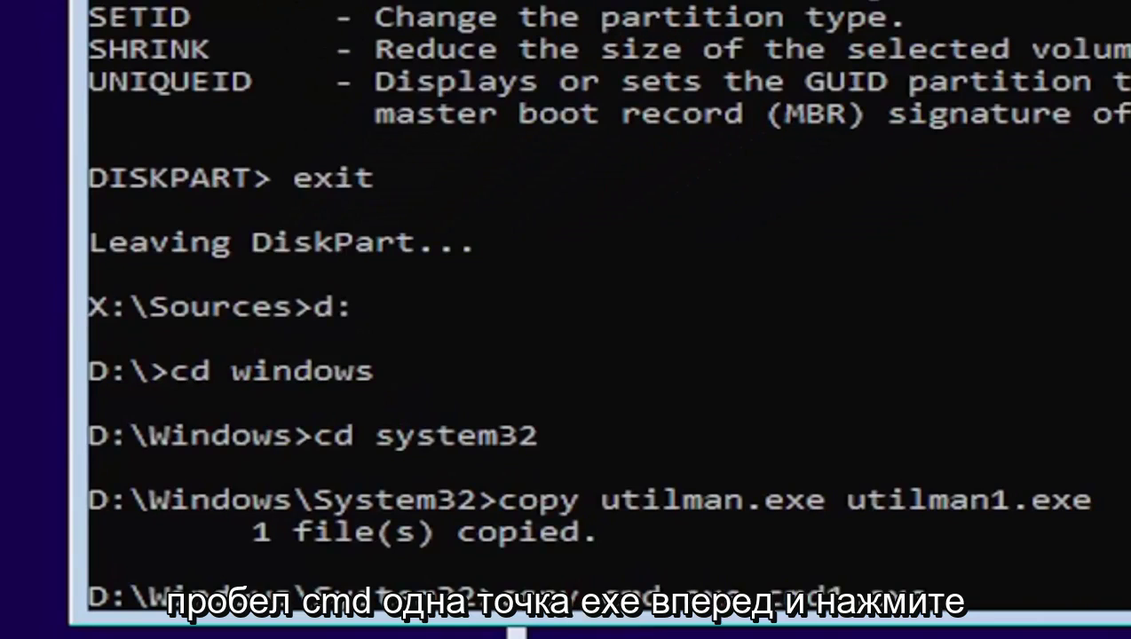
key(Return)
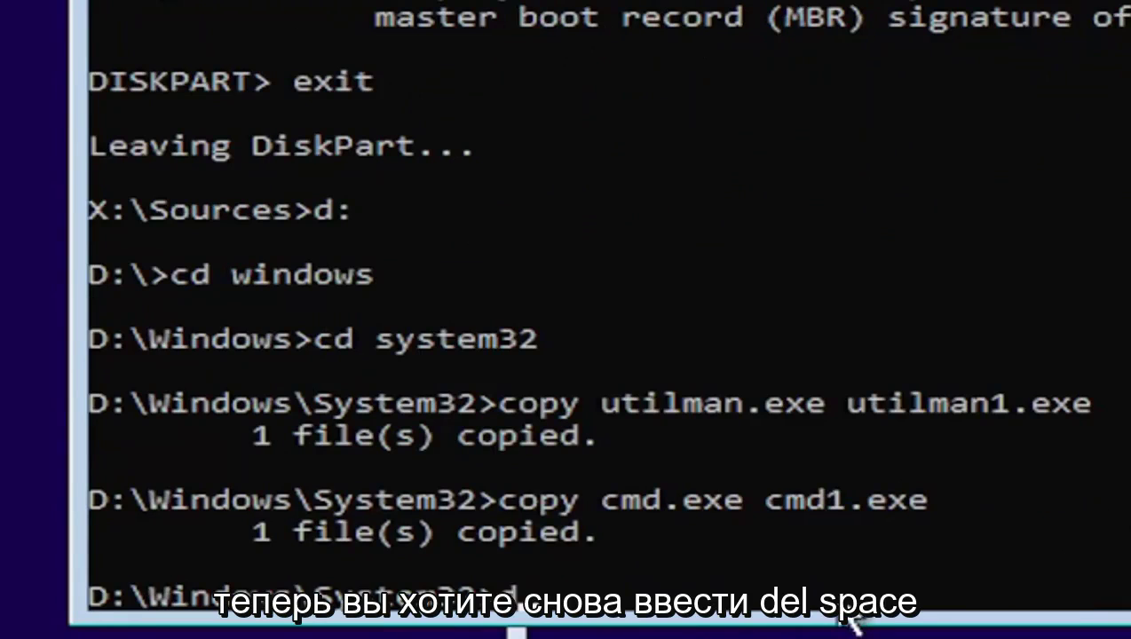
text(del utilman.exe)
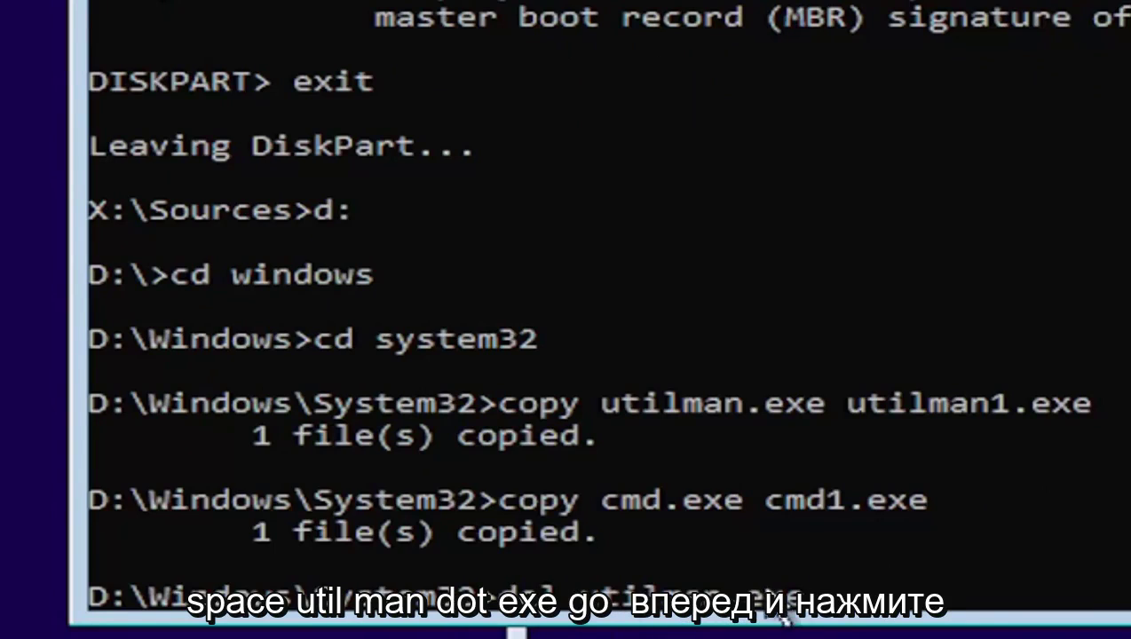
key(Return)
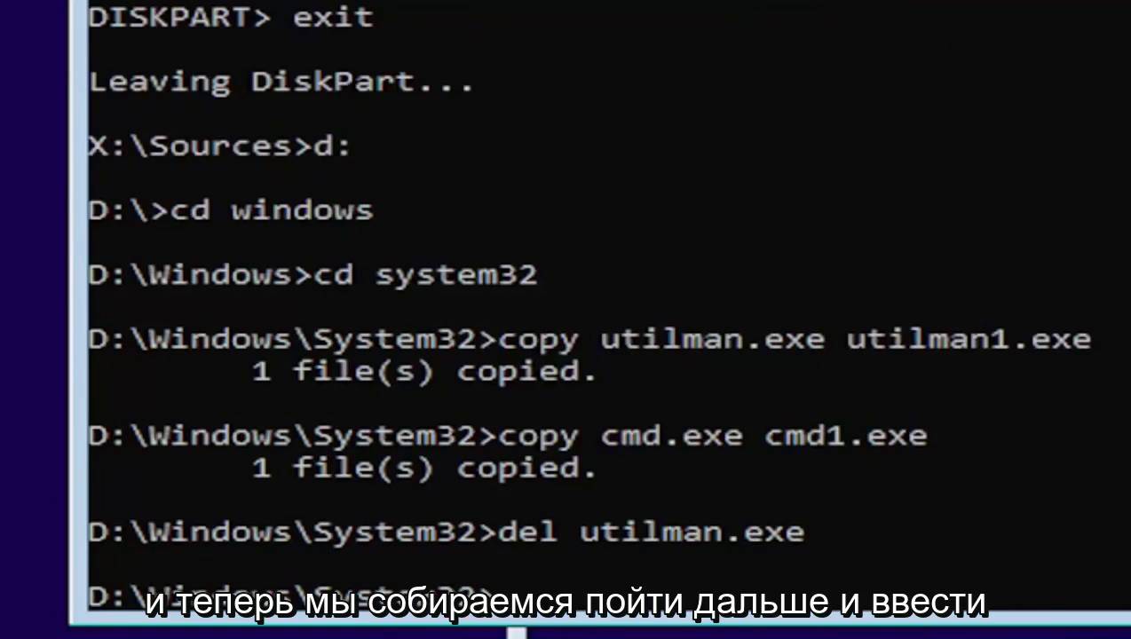
Step: Rename cmd.exe to utilman.exe and exit the recovery command prompt
text(rename)
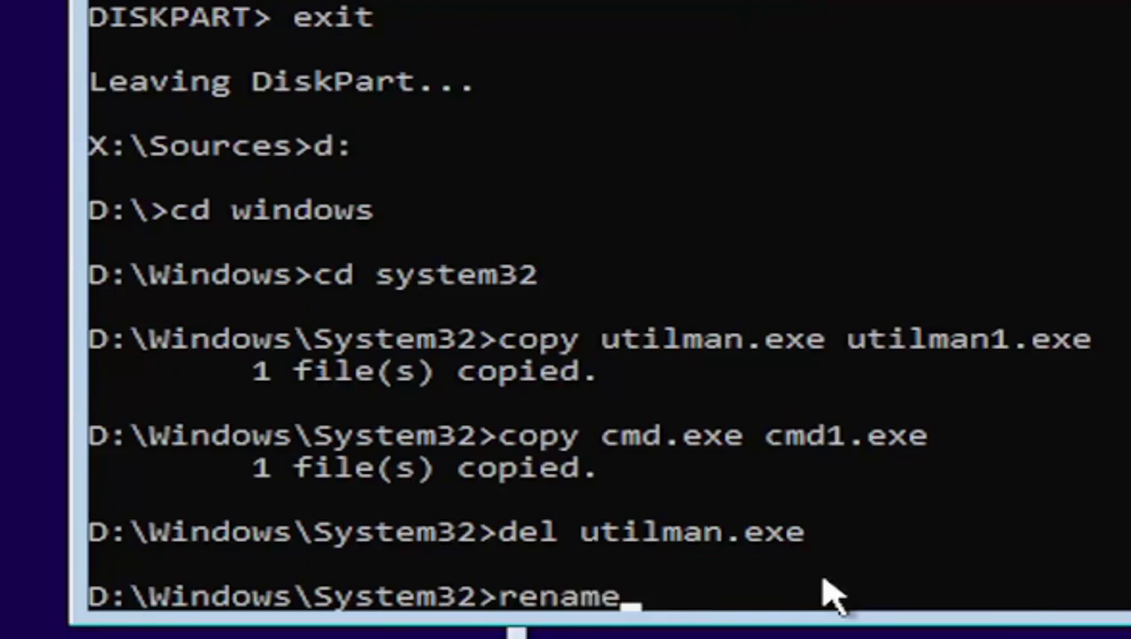
text( cmd.e)
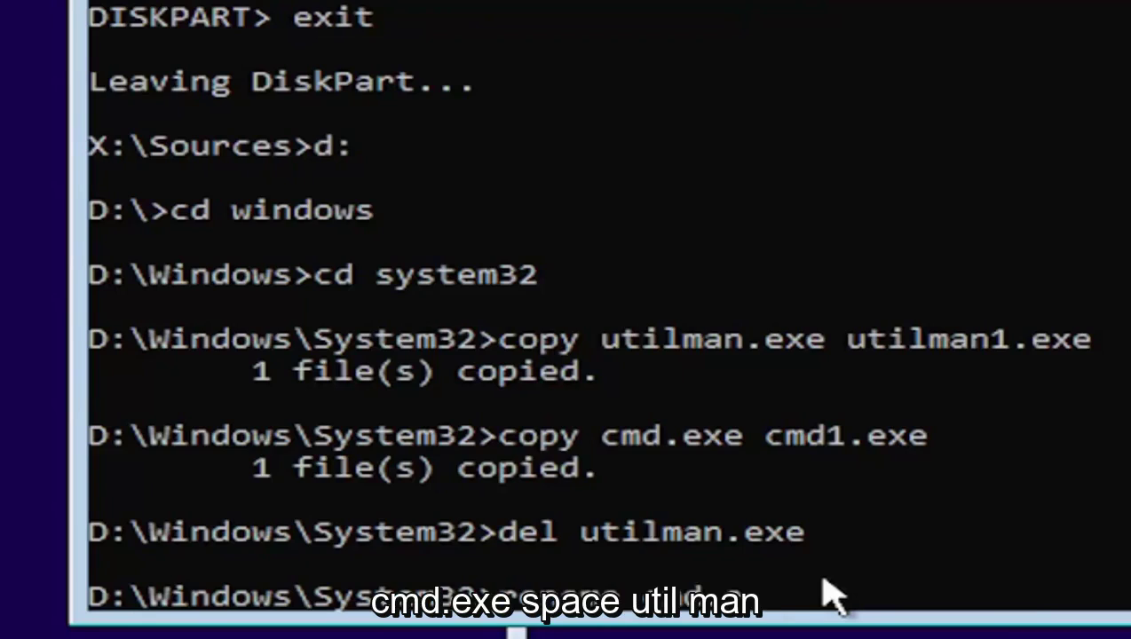
text(xe utilman)
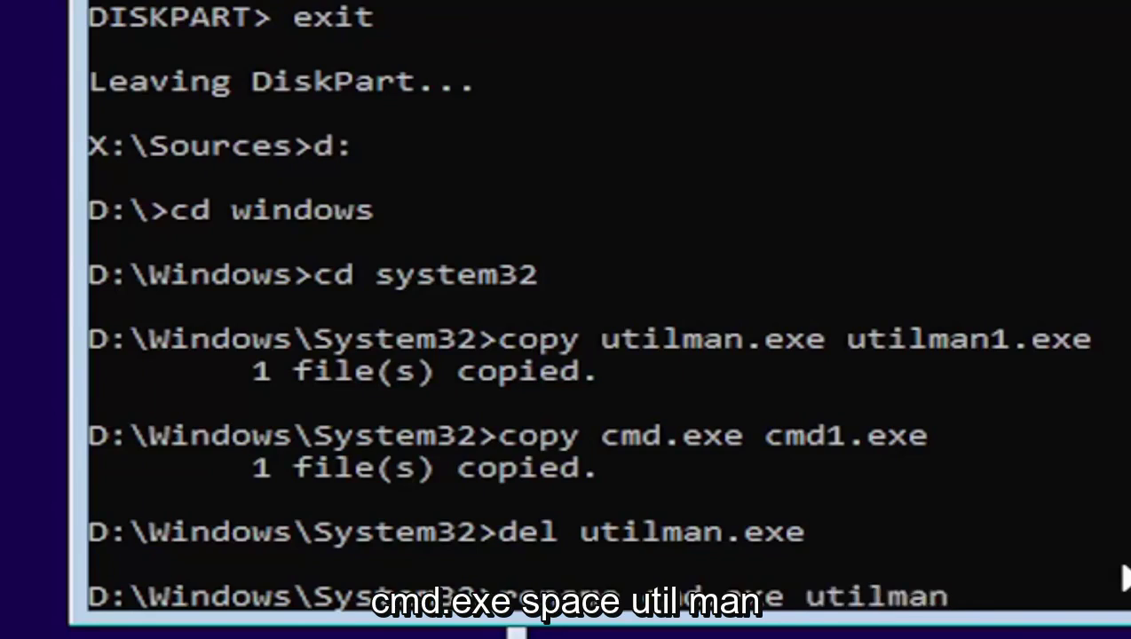
text(.exe)
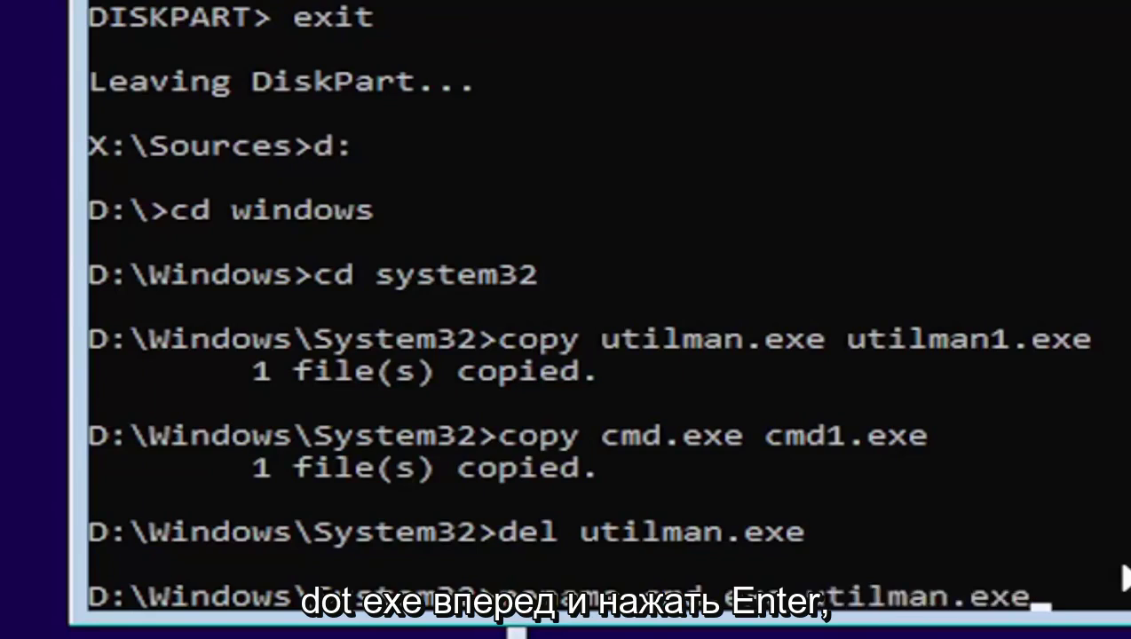
key(Return)
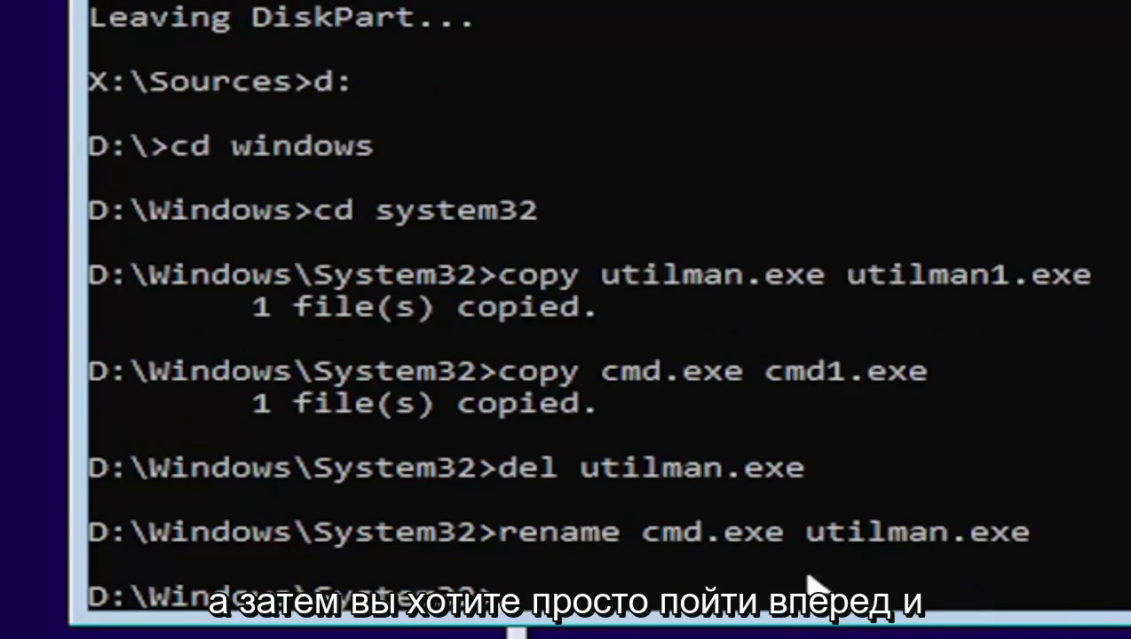
text(exit)
key(Return)
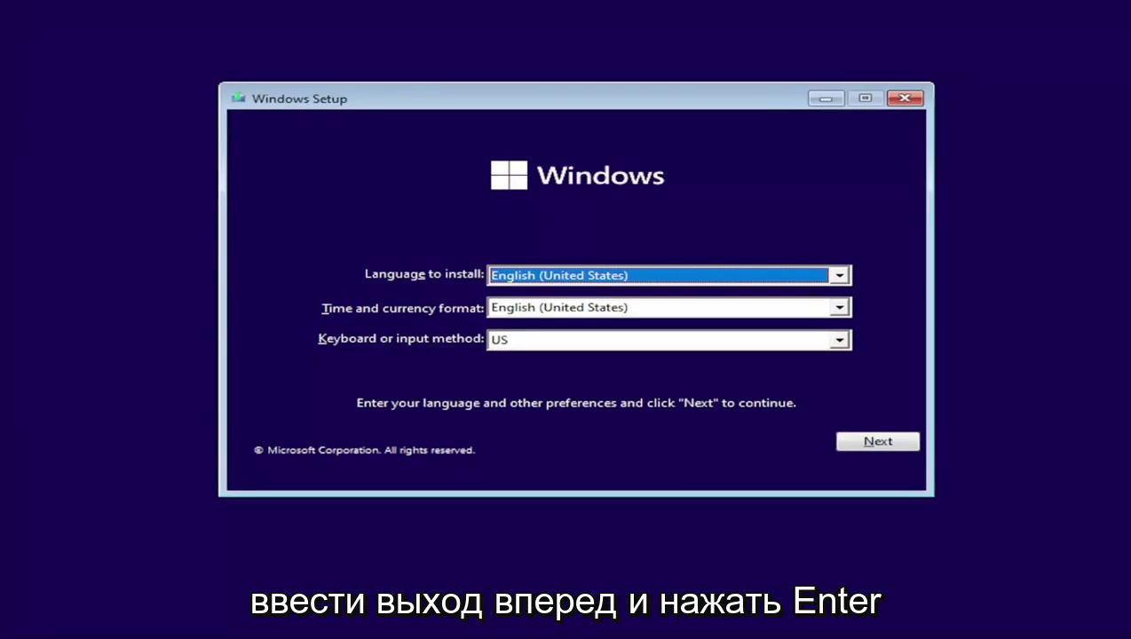
Step: Close Windows Setup, cancelling the installation so the PC reboots into Windows 11
click(904, 98)
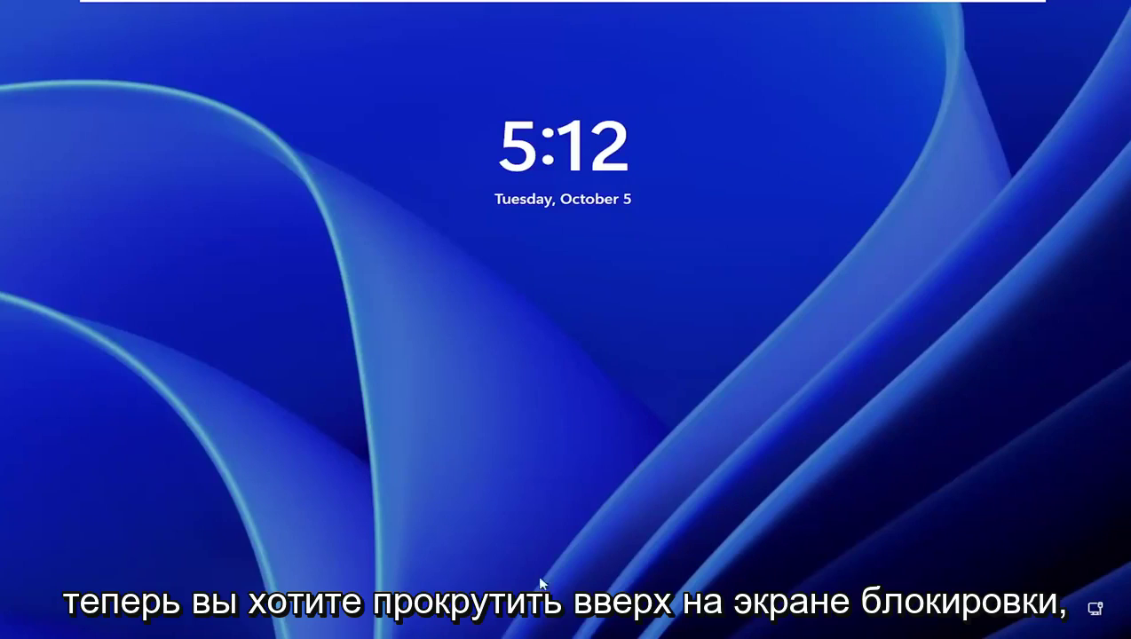
Step: Dismiss the Windows 11 lock screen to show the account sign-in screen
click(570, 417)
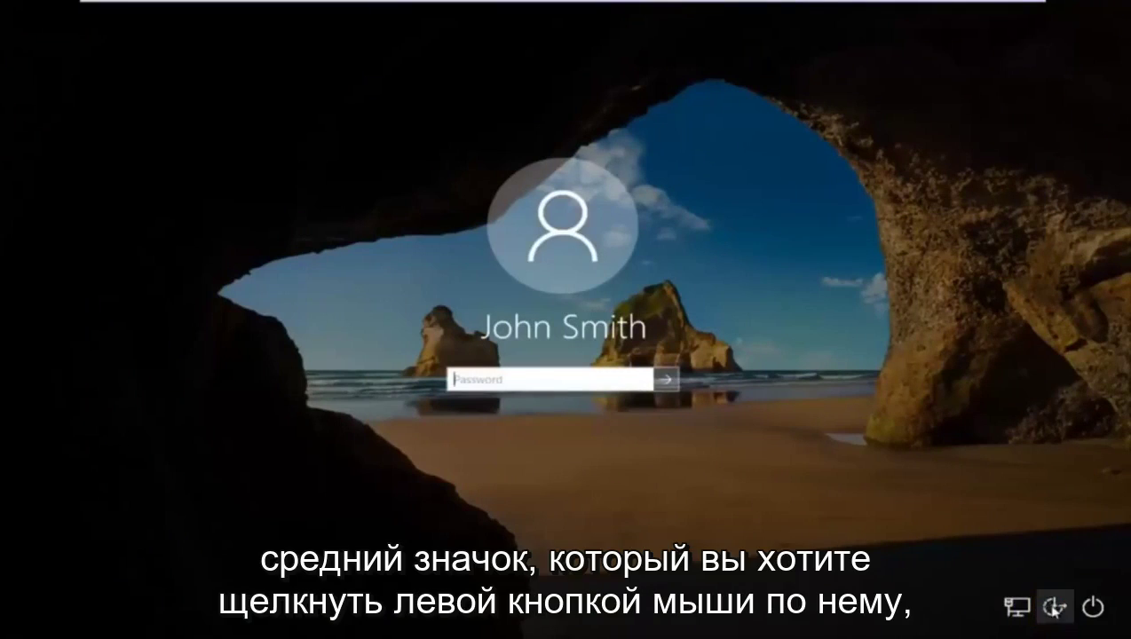
Step: Launch the Ease of Access icon as a command prompt and enter 'control userpasswords2'
click(1055, 607)
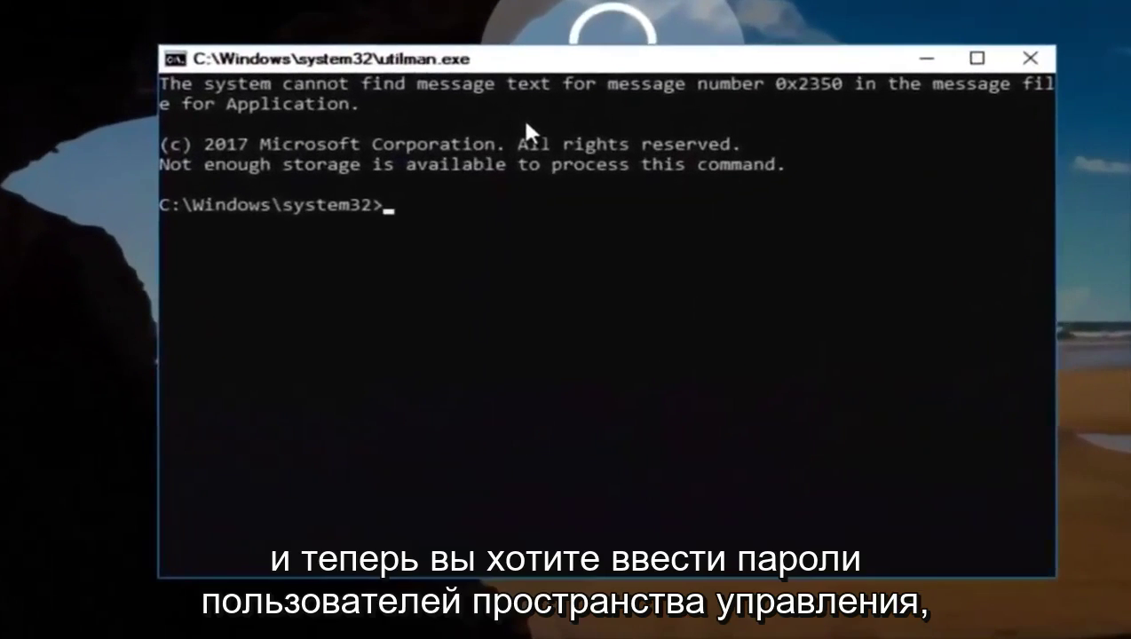
text(control )
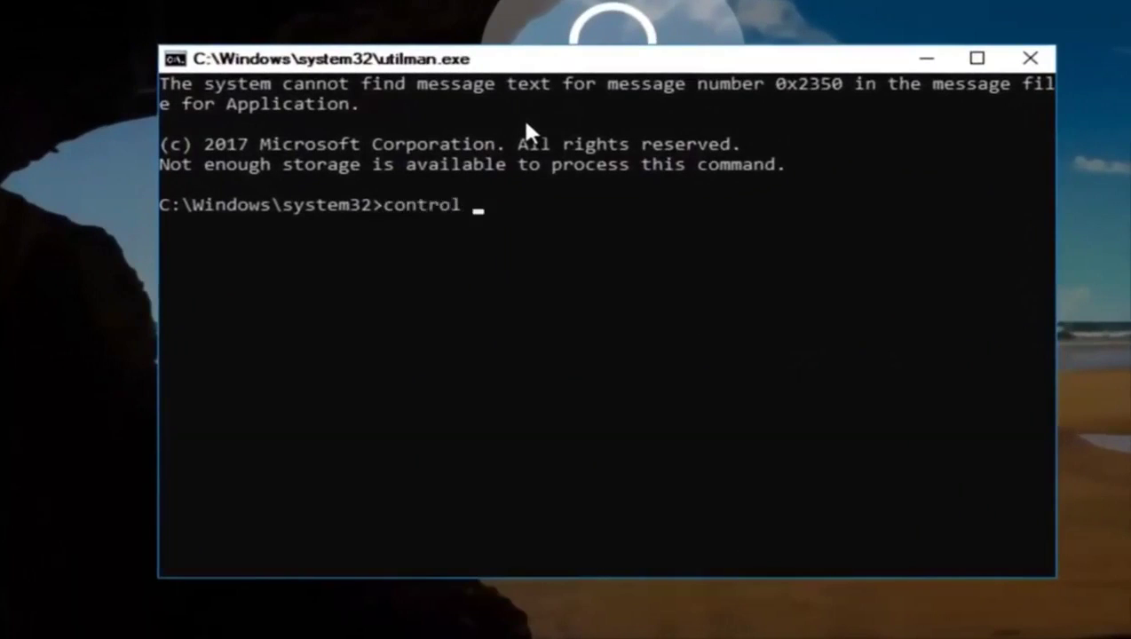
text(userpasswords2)
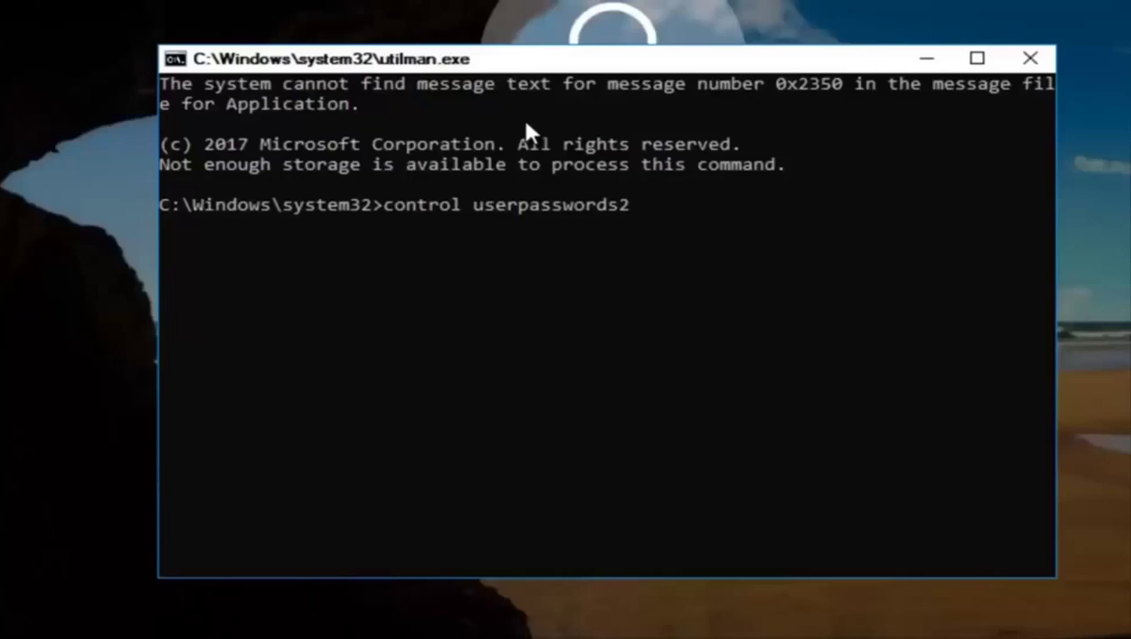
Step: In User Accounts, reset the administrator's password, confirming it twice, and close the window
key(Return)
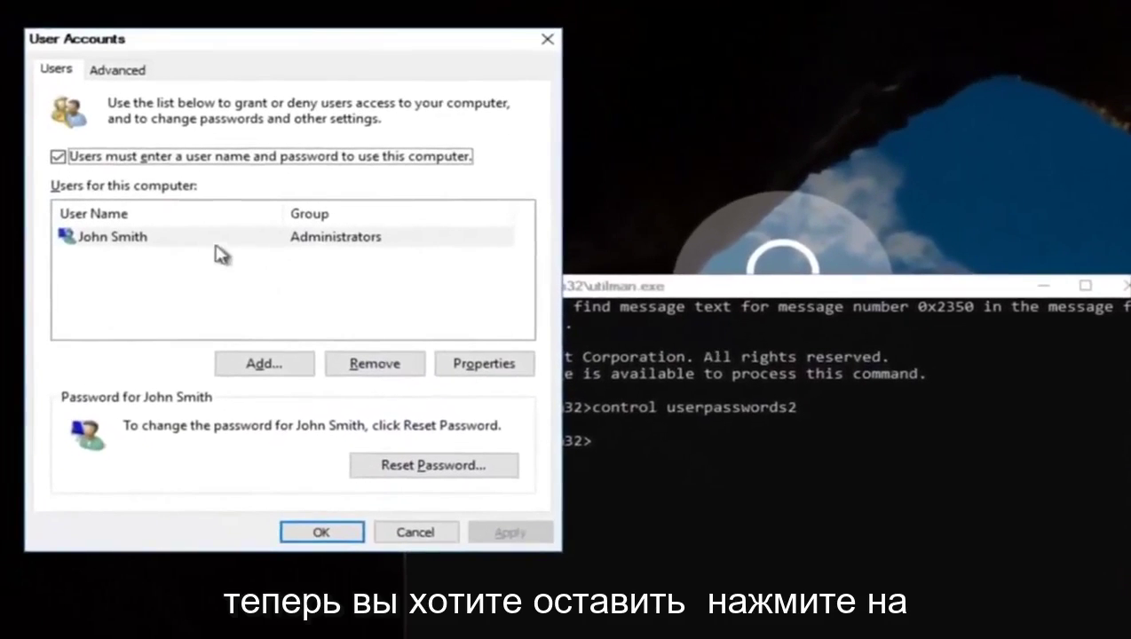
click(141, 237)
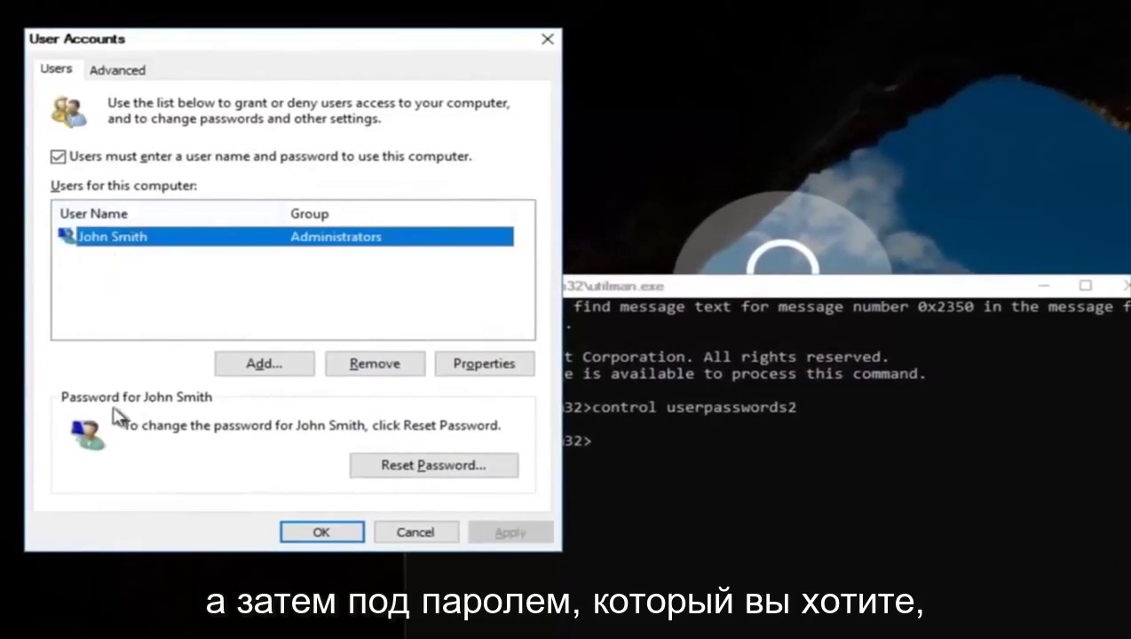
click(421, 474)
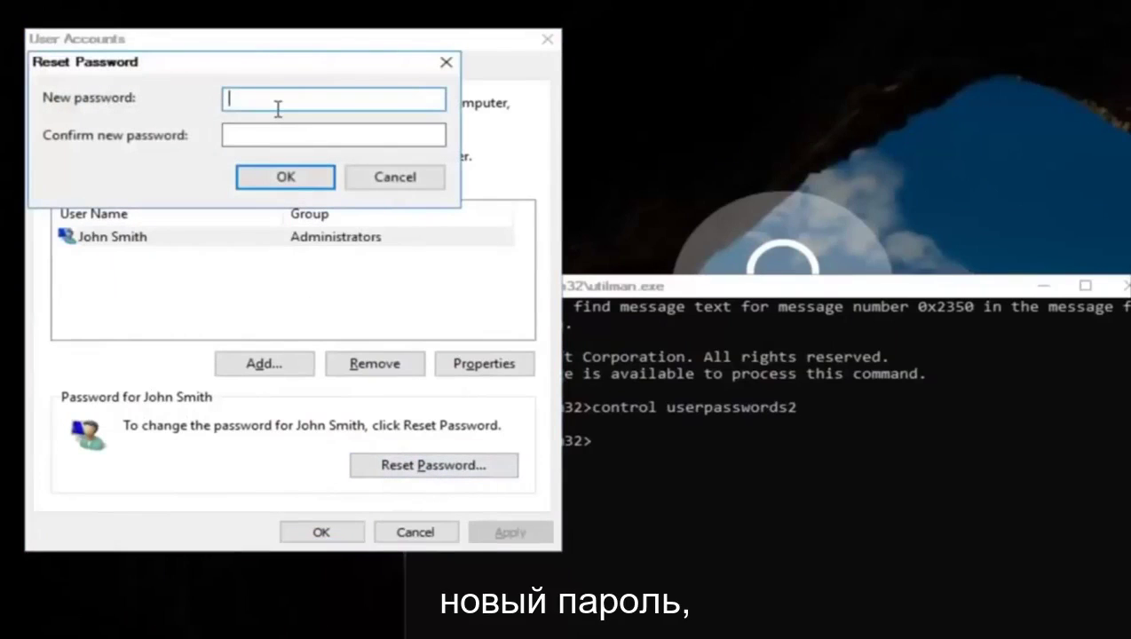
click(235, 134)
click(257, 184)
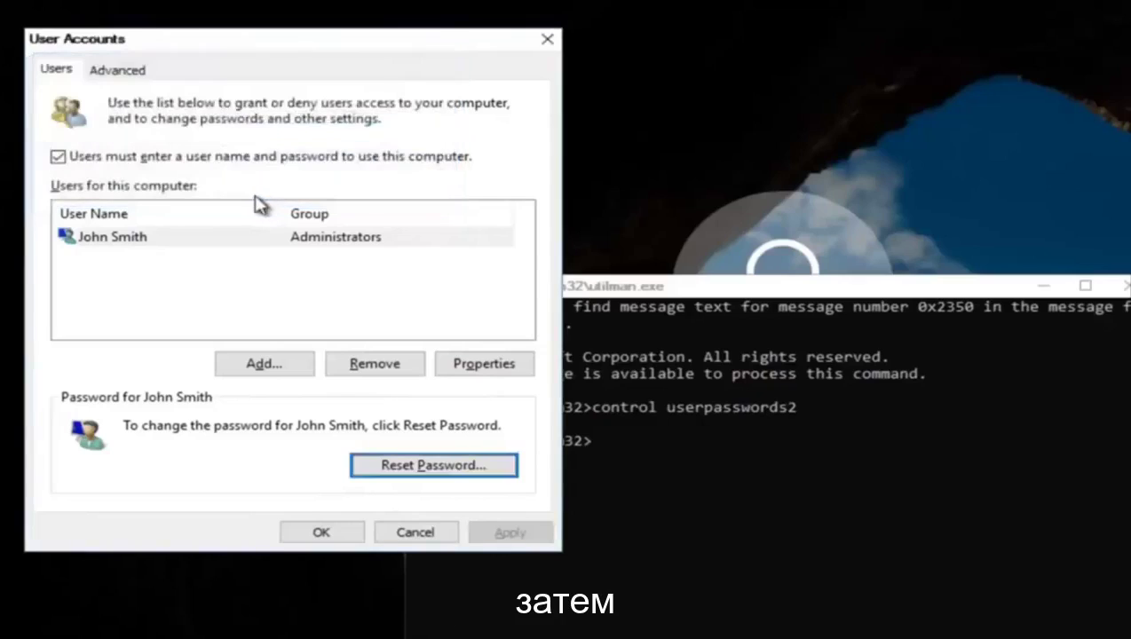
click(321, 532)
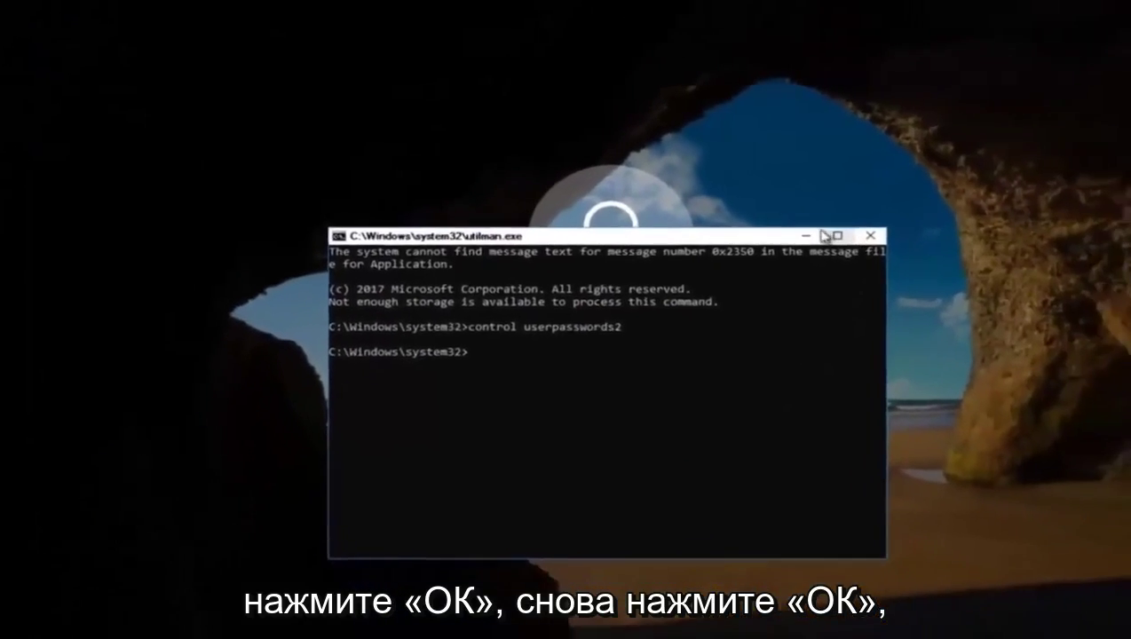
Step: Close the command prompt and sign in to the administrator account with the new password
click(934, 249)
click(479, 384)
key(Return)
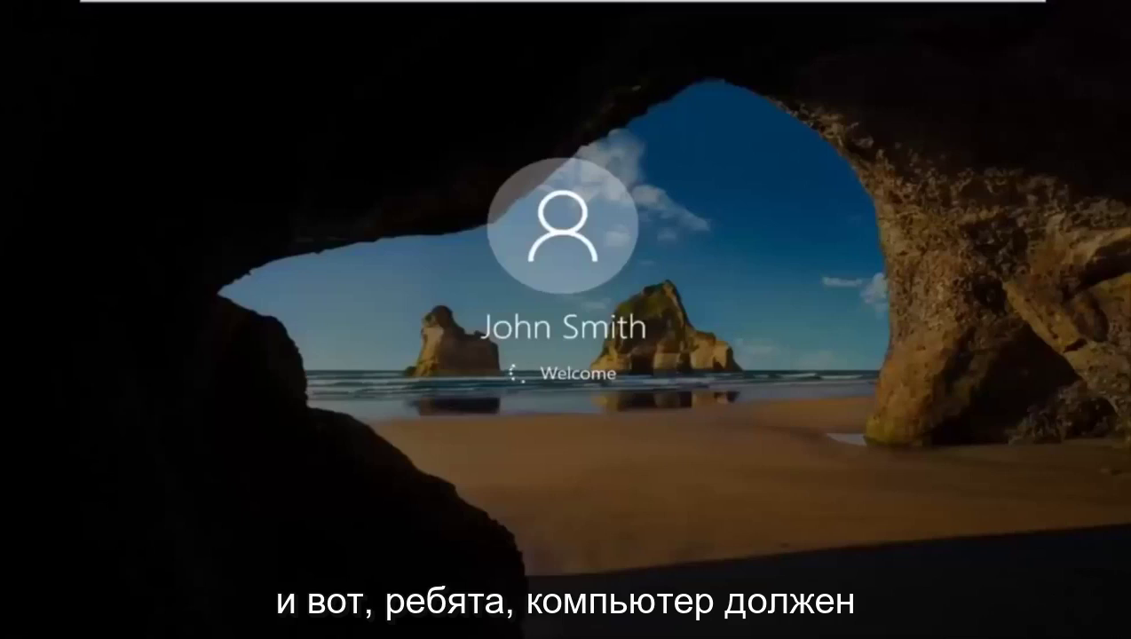